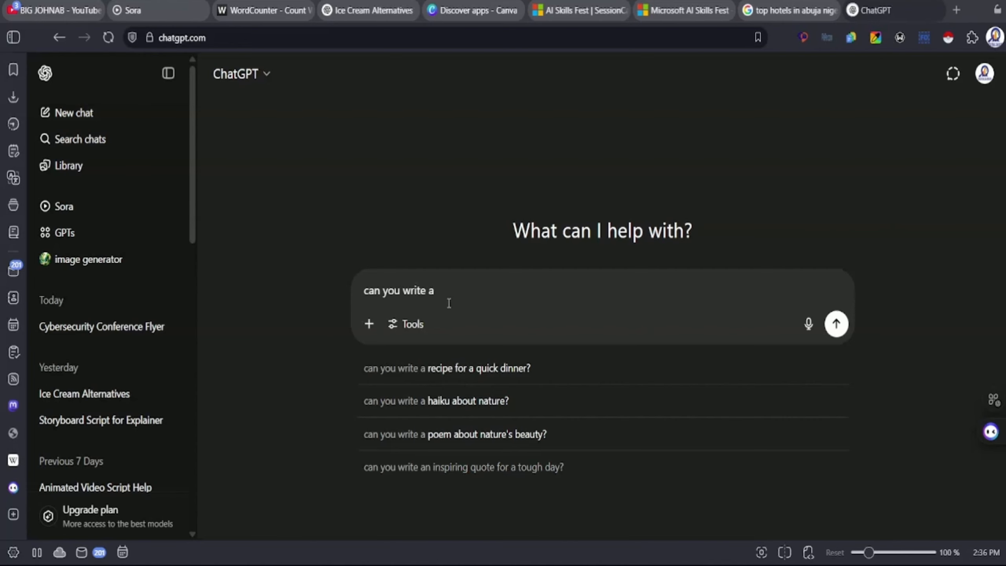
Step: Submit the prompt "can you write a 3 sentence short kid's story for me?"
type("3 sentence ")
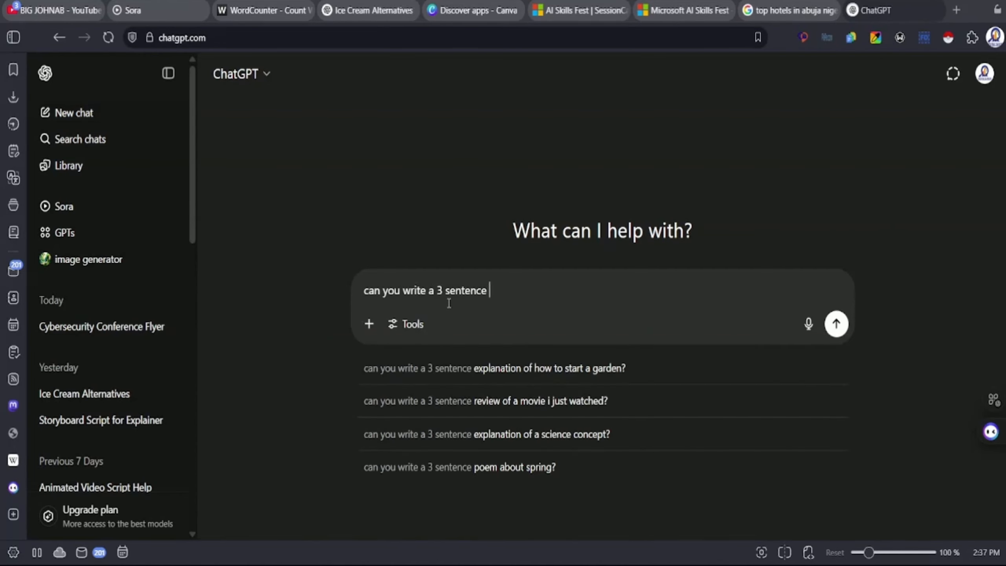
type("story f")
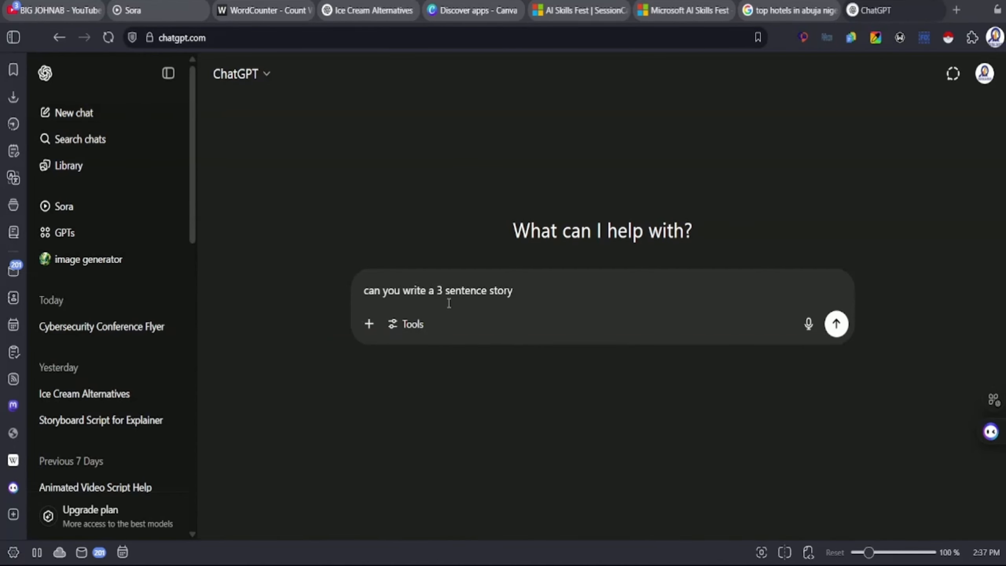
left_click(490, 290)
type("kid")
key("BackSpace")
type("'s")
left_click(600, 289)
type("for me?")
key("Return")
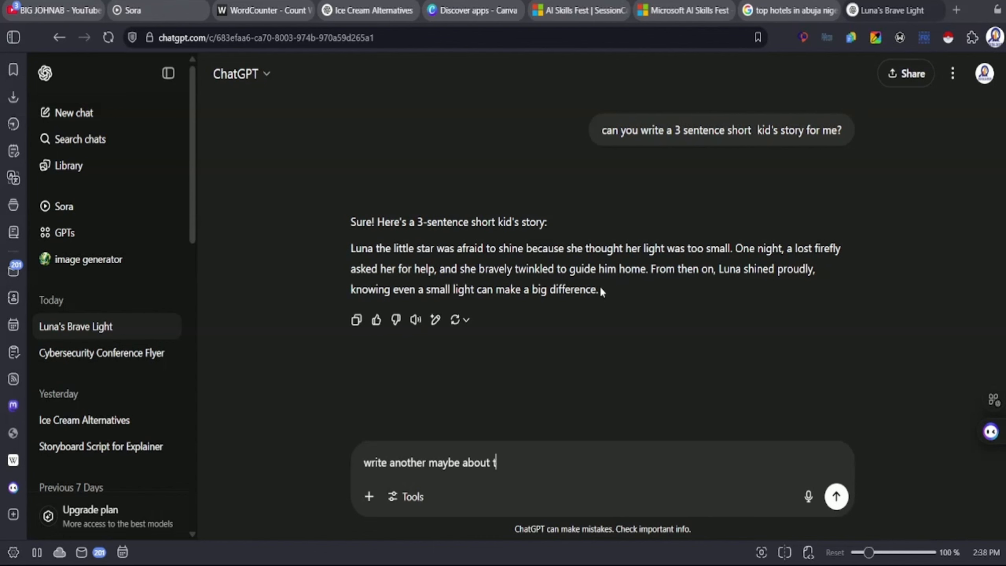
Step: Request a further story with the prompt "write another maybe about the animal kingdom"
type("write another maybe about the animal kingdom")
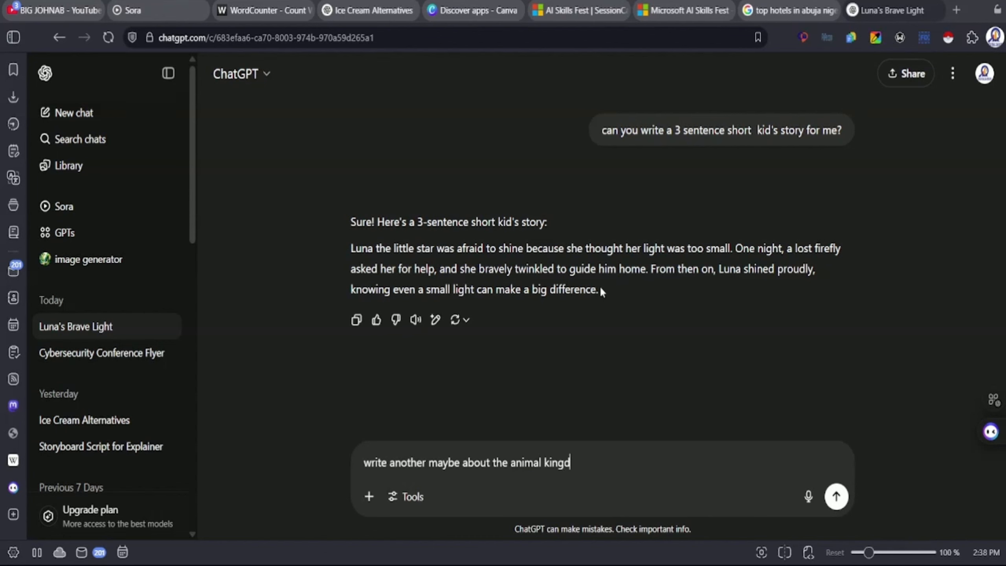
key("Return")
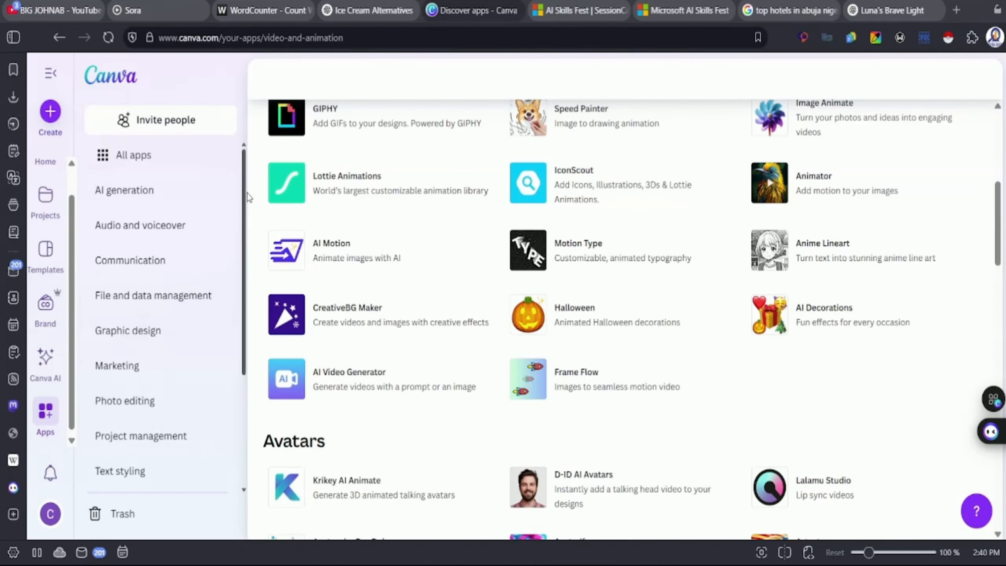
Step: Create a new blank video design in Canva and bring up its elements library
left_click(47, 121)
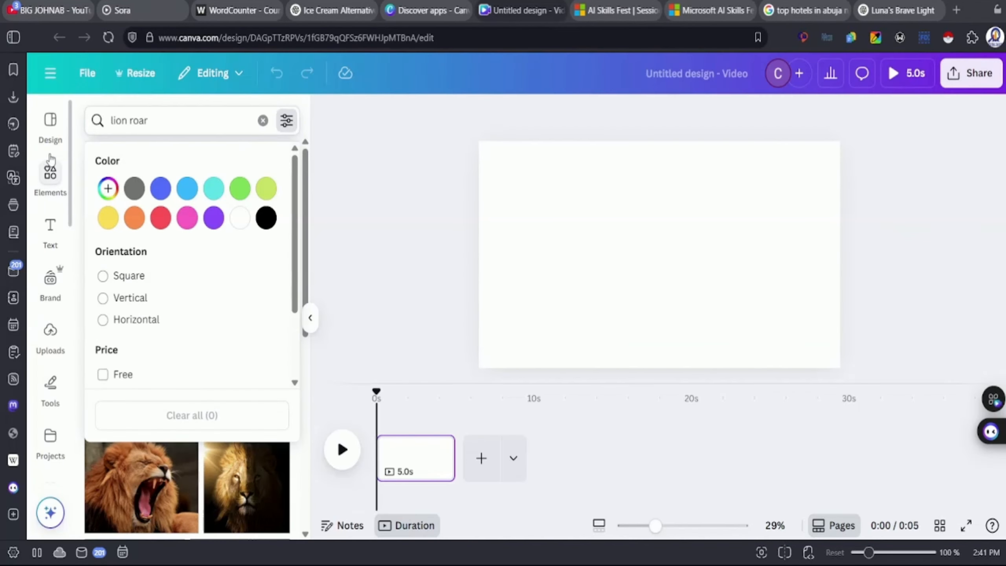
left_click(50, 176)
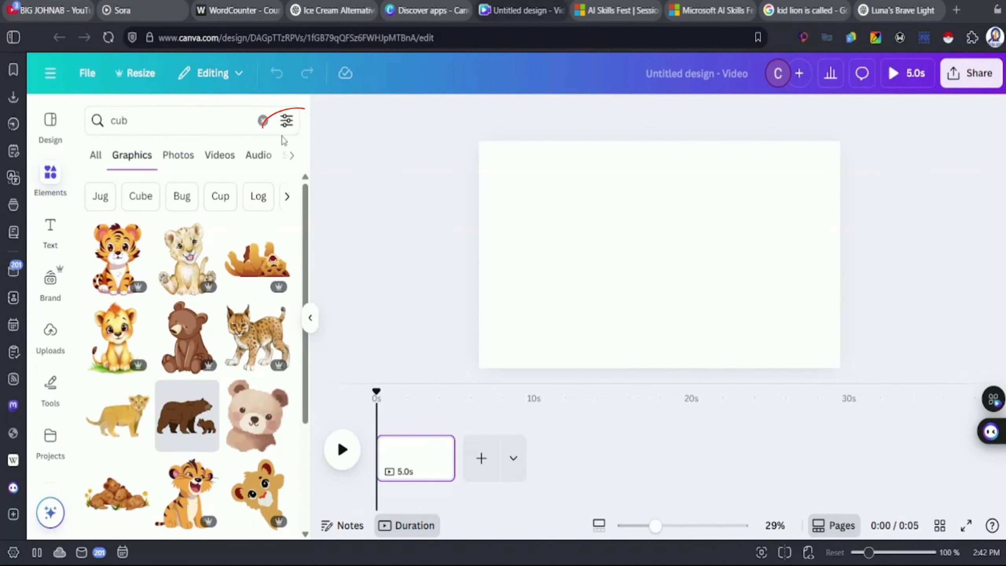
Step: Filter the cub graphics by the Animated animation type
left_click(287, 121)
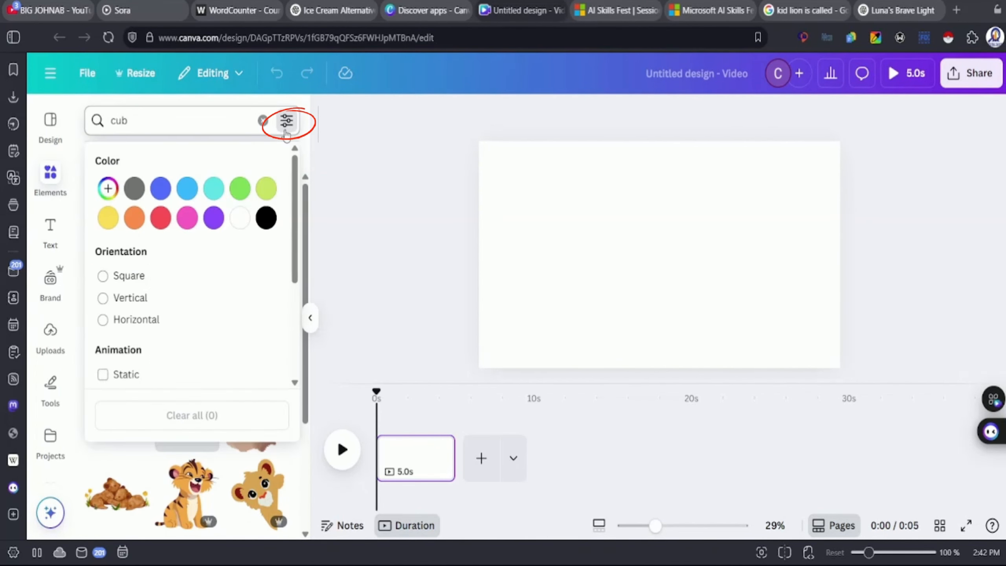
scroll(174, 320, "down", 1)
scroll(174, 320, "down", 1)
left_click(103, 258)
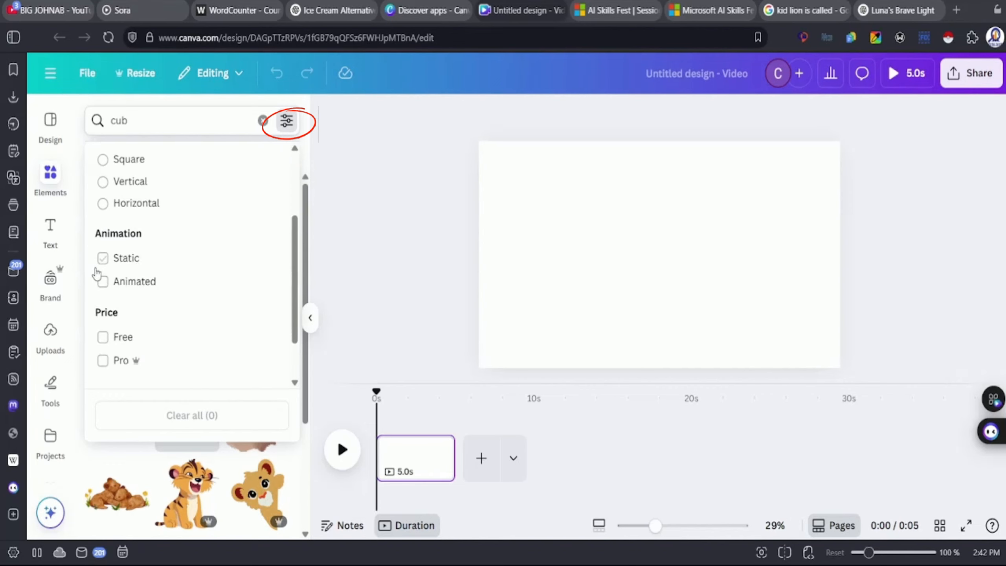
left_click(102, 284)
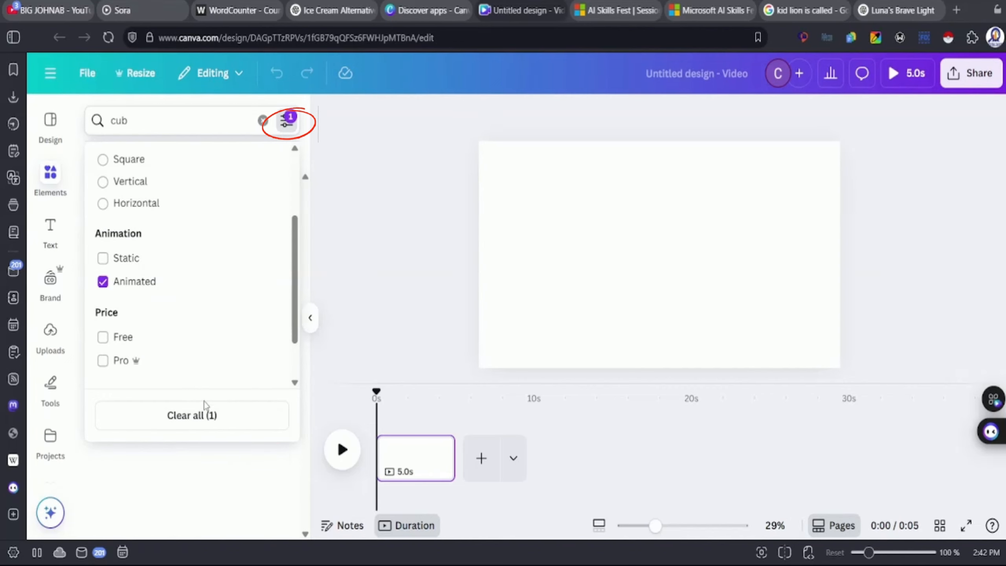
left_click(268, 464)
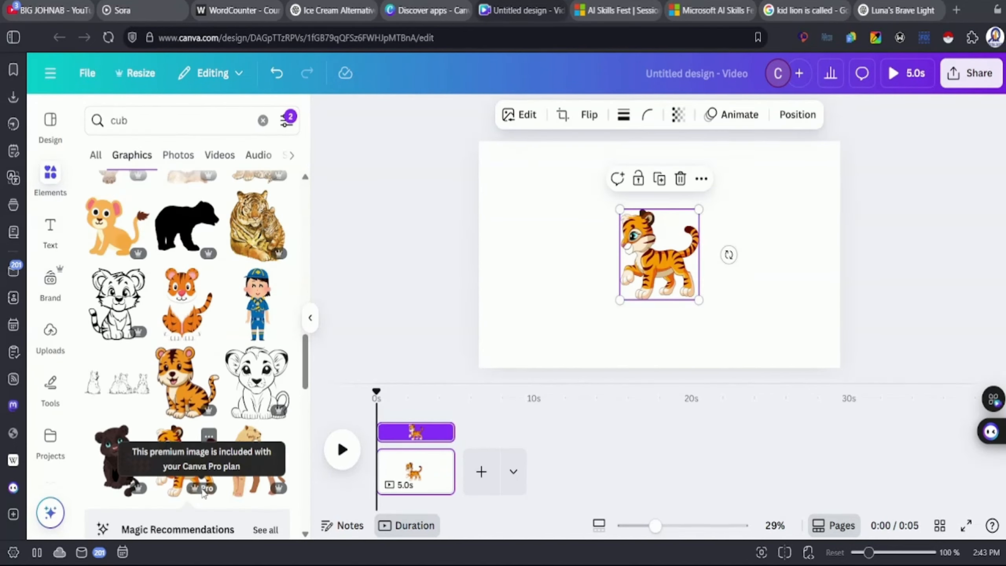
Step: View the details of the walking Cute Tiger Cub graphic
left_click(209, 437)
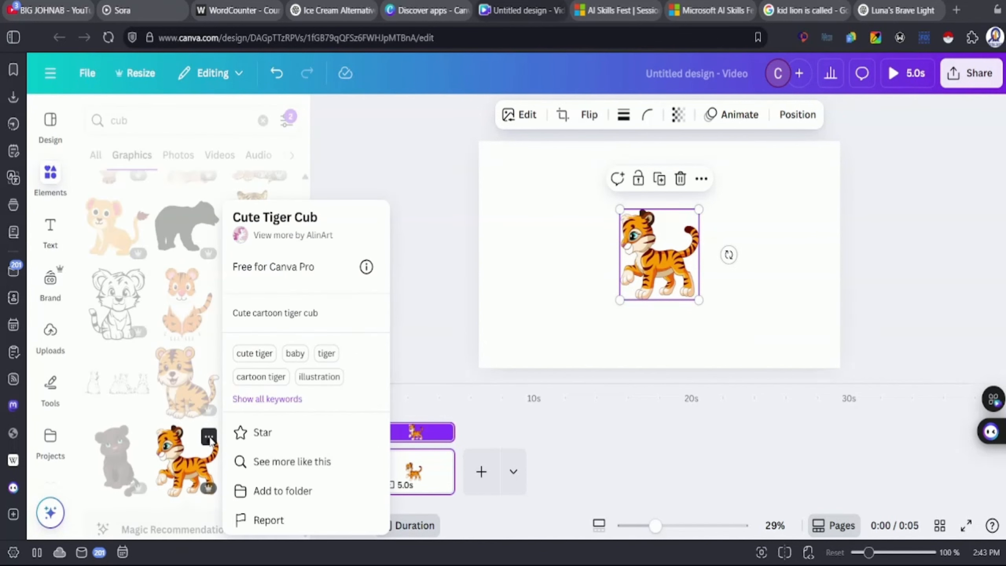
left_click(211, 439)
Step: Add the sitting tiger cub, the laughing cub and the sleeping tiger cub graphics to the first page
scroll(193, 442, "up", 10)
scroll(192, 442, "down", 1)
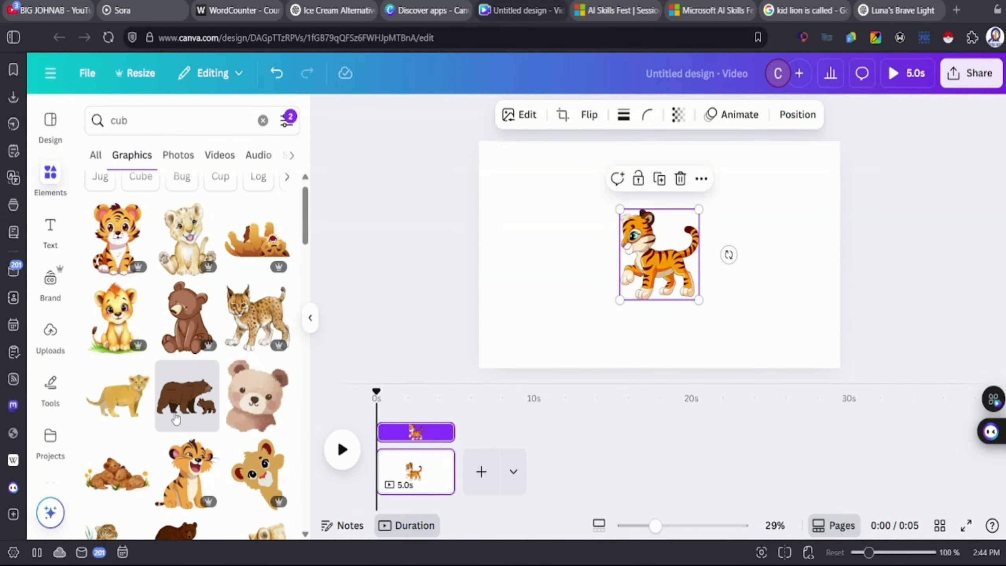
left_click(117, 238)
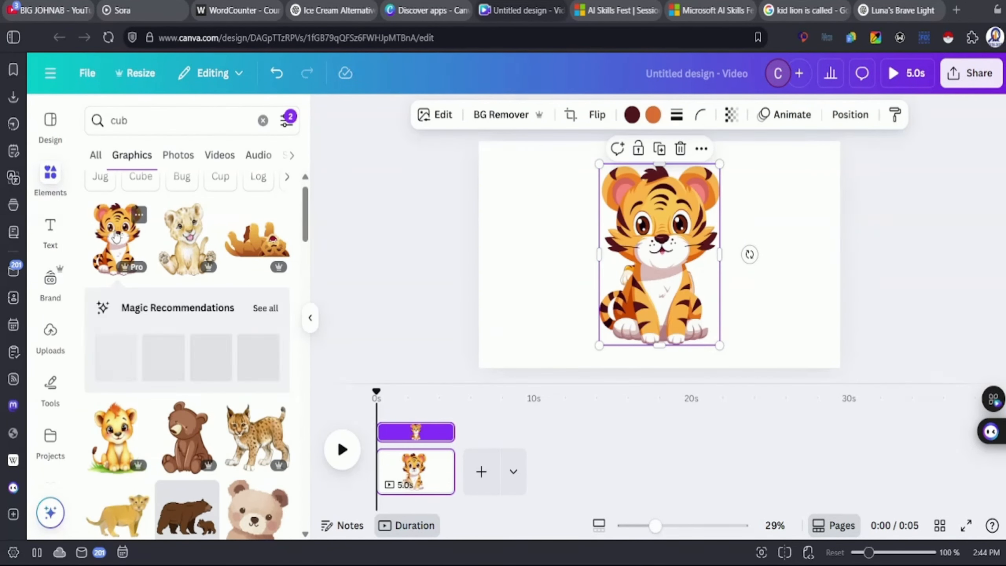
scroll(239, 328, "down", 5)
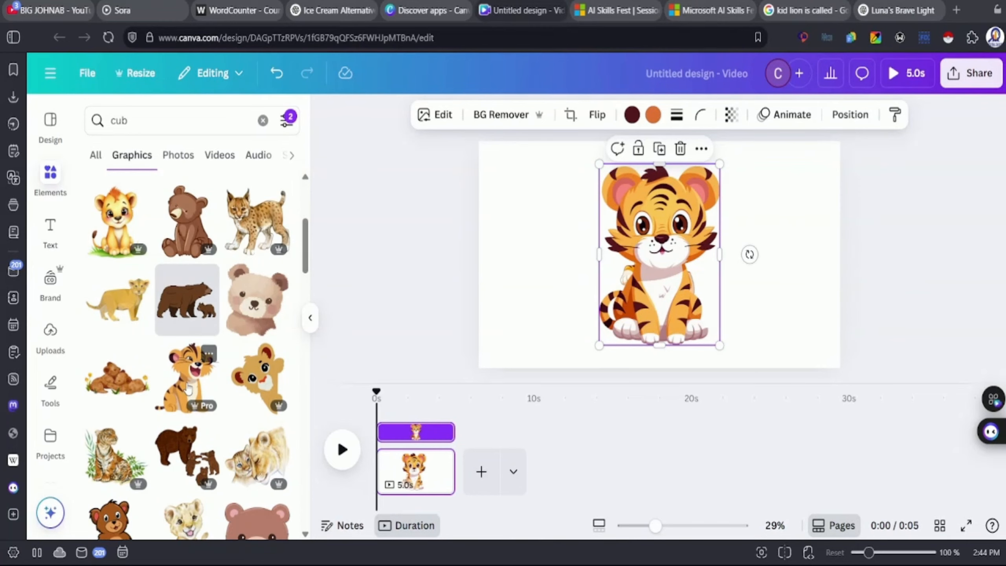
left_click(187, 373)
scroll(250, 325, "down", 10)
left_click(249, 325)
scroll(249, 325, "down", 7)
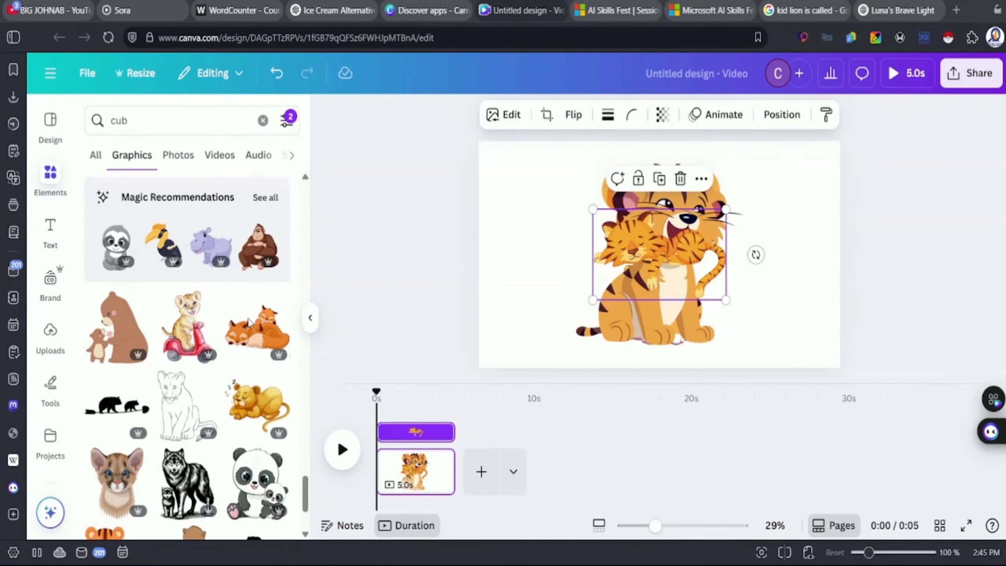
Step: Spread the cubs apart by moving the sleeping cub to the left and the laughing cub to the right
left_click_drag(637, 273, 559, 284)
left_click_drag(665, 249, 725, 256)
Step: Add more tiger cub graphics from the cub results to the first page
scroll(254, 396, "down", 2)
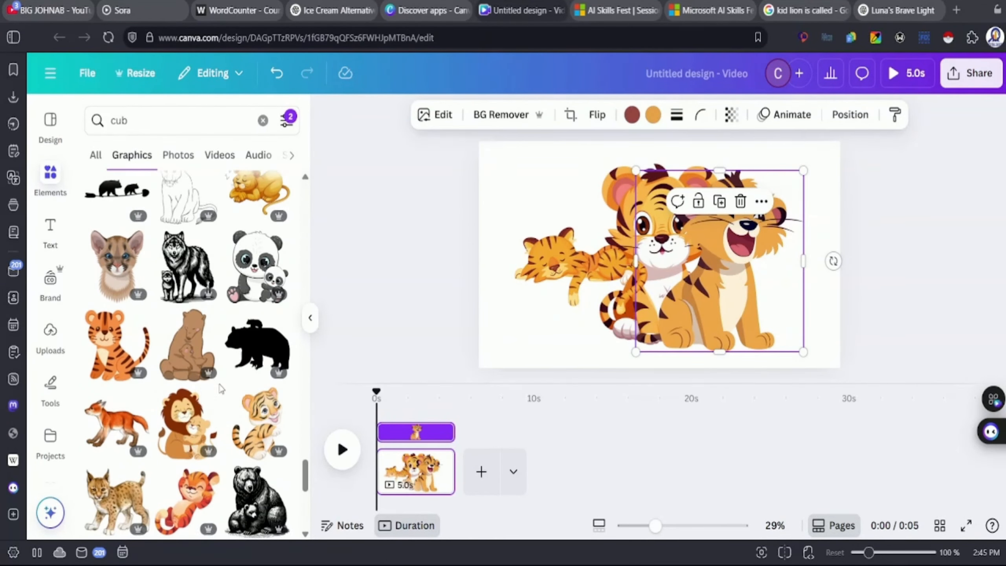
left_click(257, 452)
scroll(198, 420, "down", 10)
left_click(192, 423)
Step: Search the graphics for "rat" and add the brown rat with the yellow belly to the second page
triple_click(159, 120)
type("rat")
key("Return")
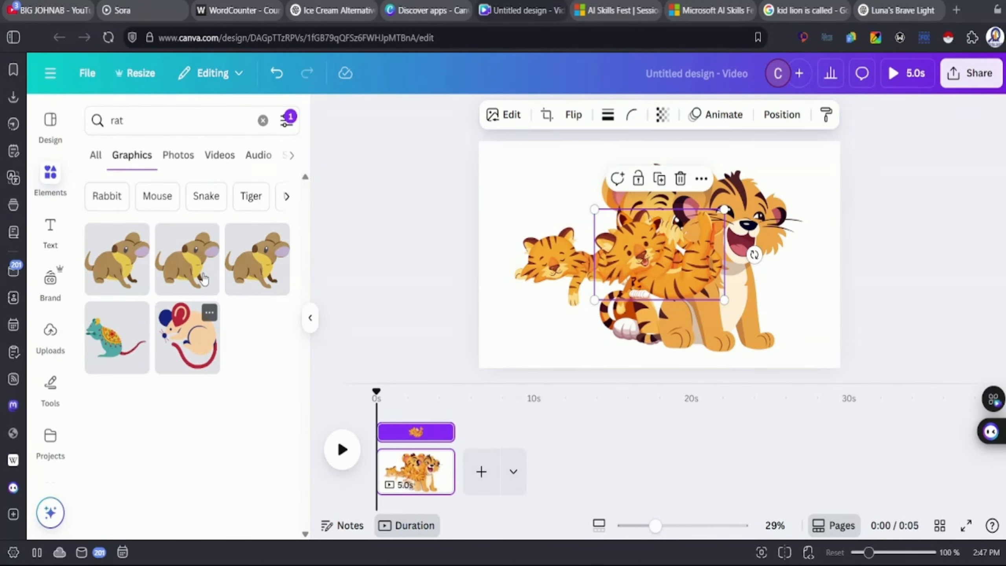
left_click(198, 254)
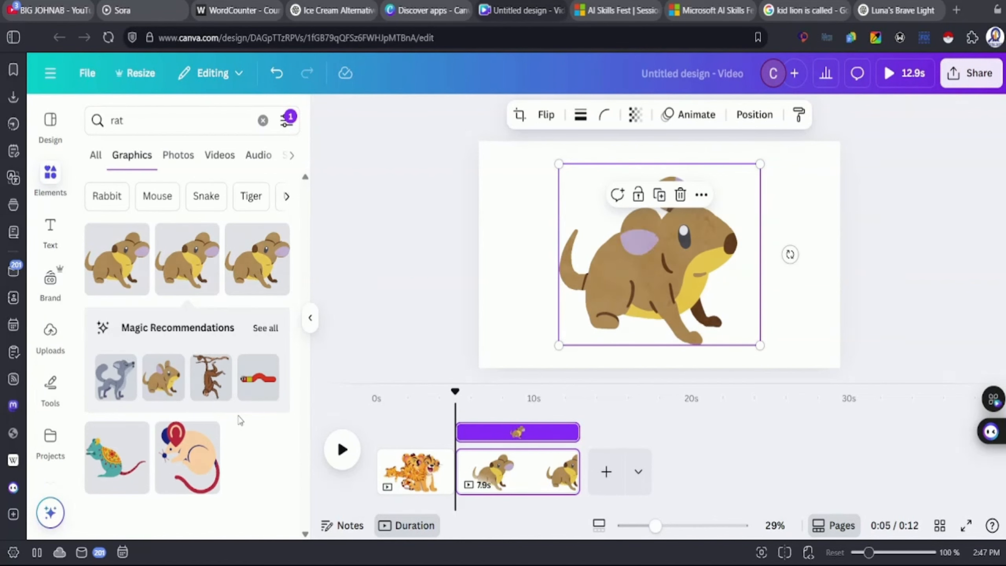
Step: Search the graphics for "snake" and add the pale grey upright snake to the rat's page
left_click(177, 121)
key("BackSpace")
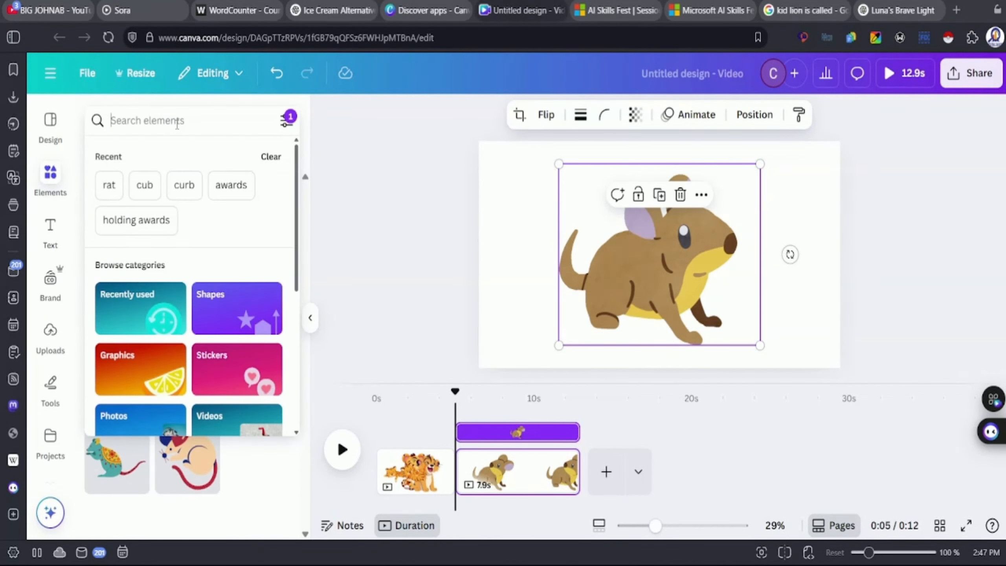
type("snake")
key("Return")
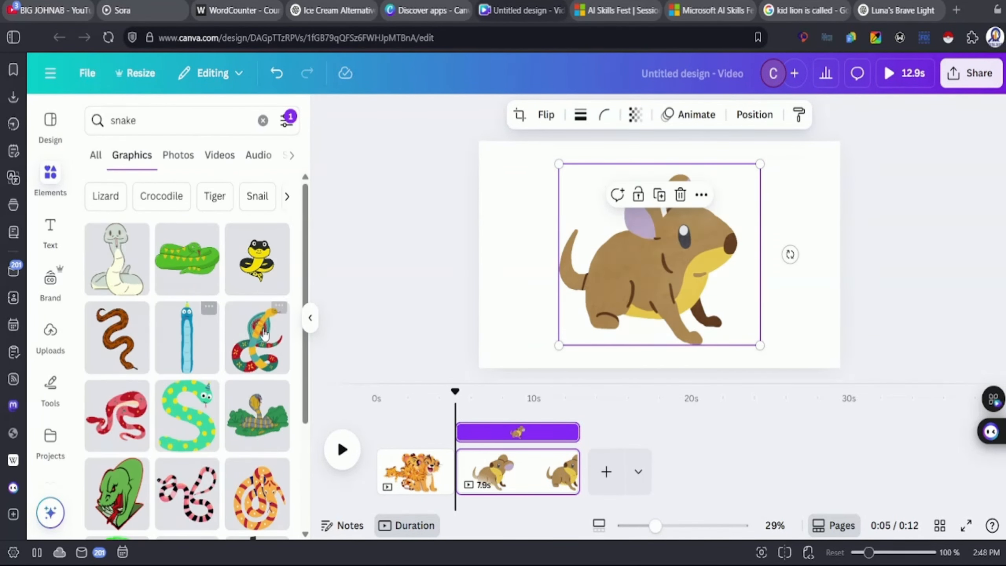
scroll(227, 419, "down", 4)
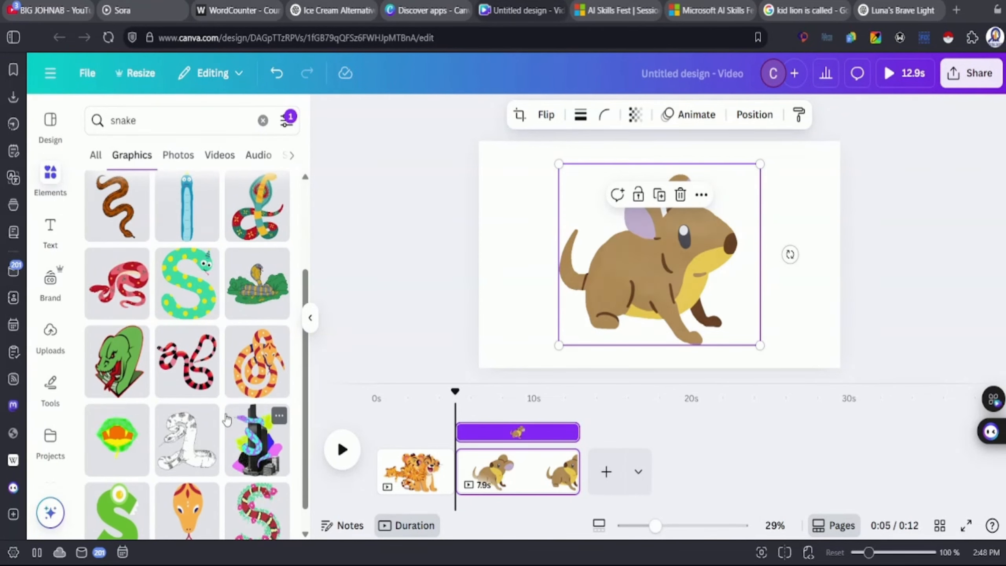
scroll(227, 420, "up", 4)
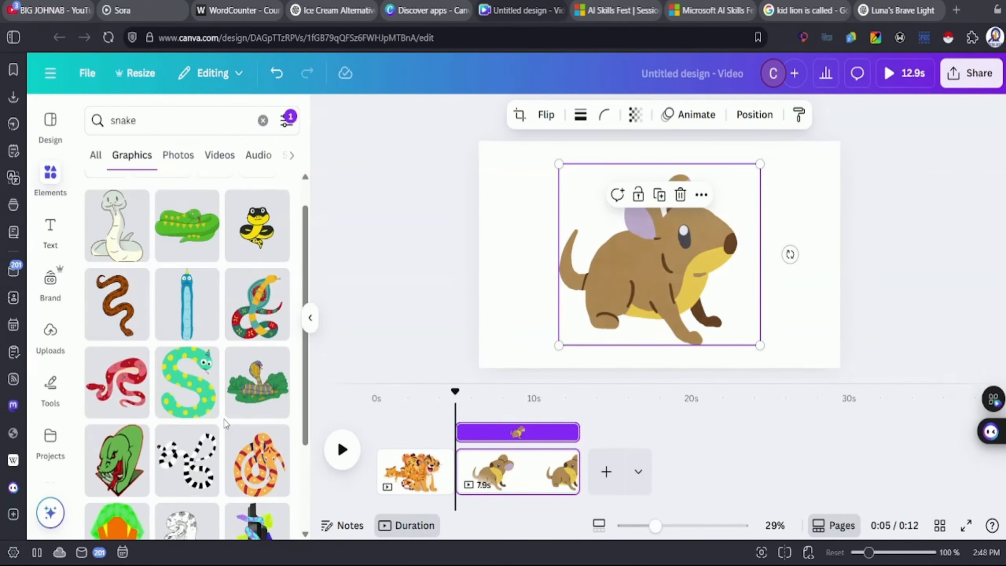
left_click(146, 282)
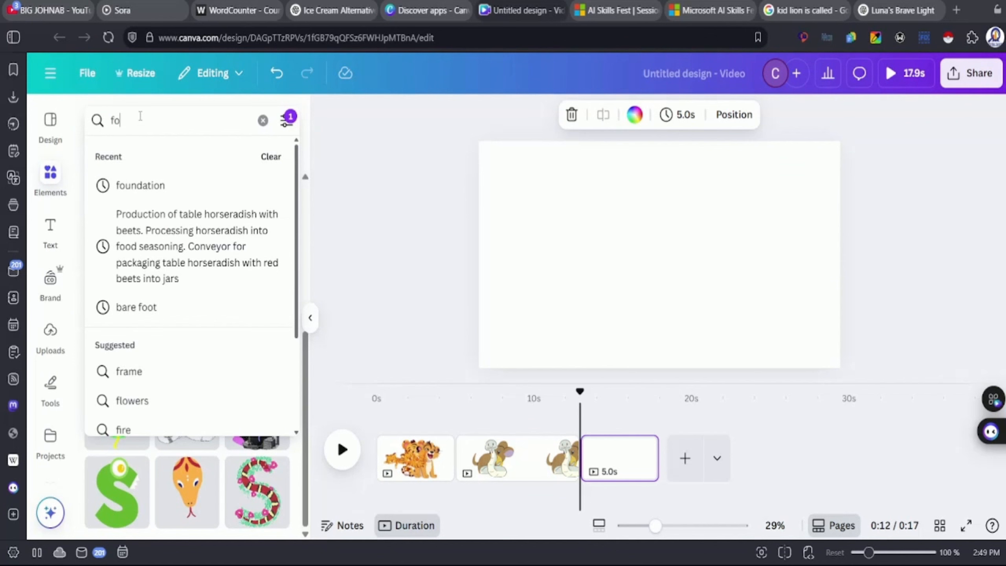
Step: Search the graphics for "forest" and refine the search to "forest background"
type("rest")
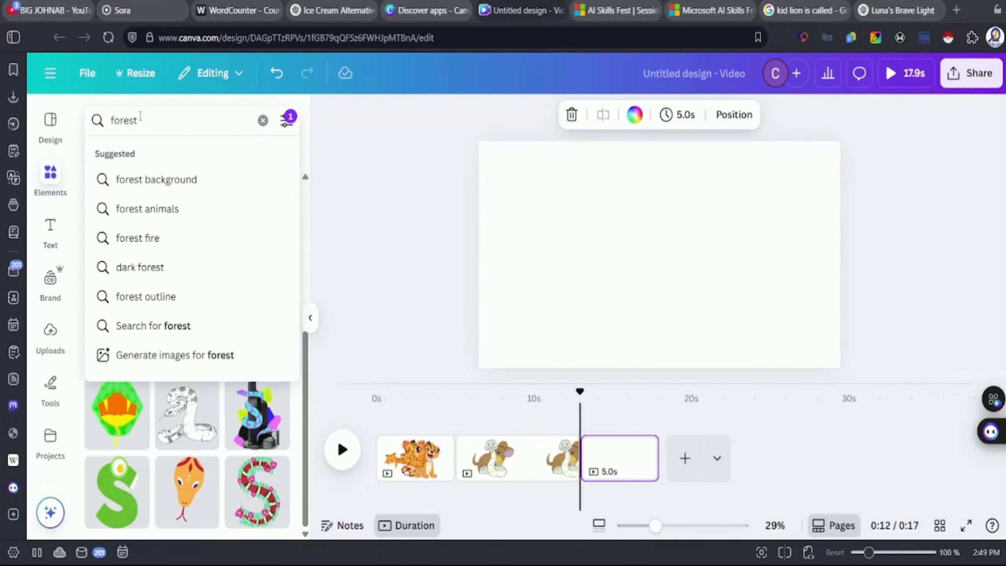
key("Return")
scroll(206, 262, "down", 3)
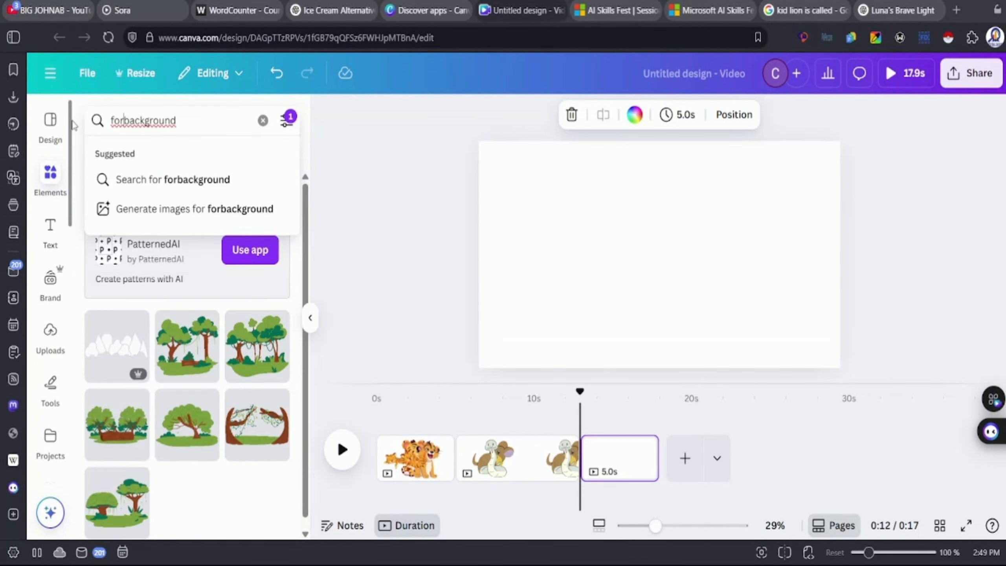
type("est")
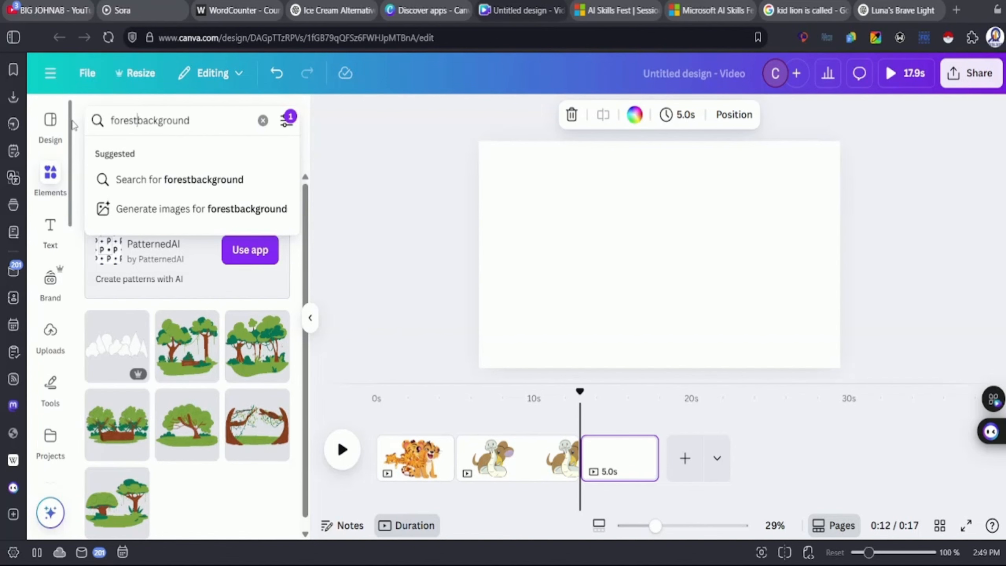
key("Return")
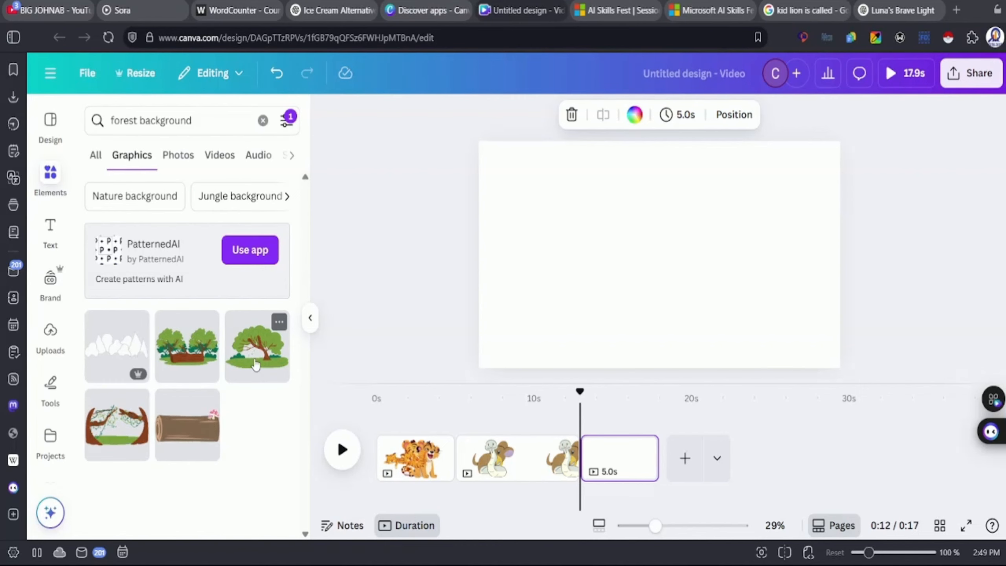
Step: Include static graphics in the forest background results alongside the animated ones
left_click(290, 116)
scroll(136, 349, "down", 3)
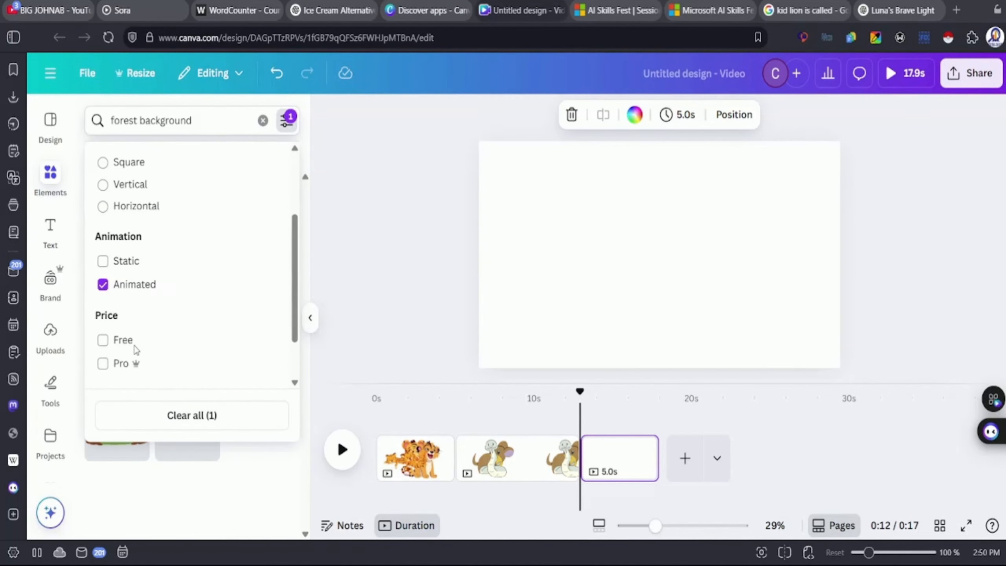
left_click(104, 266)
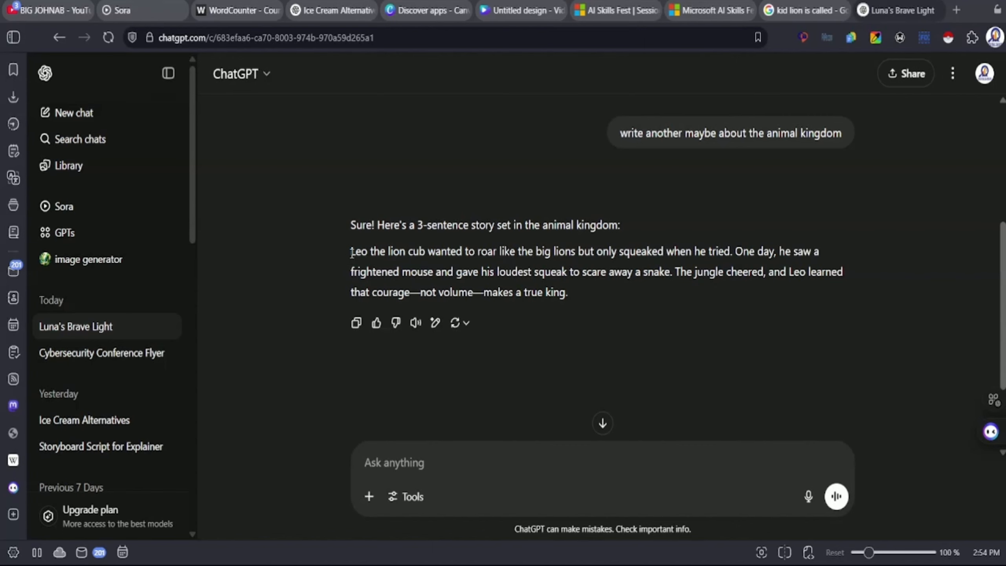
Step: Copy the first sentence of the lion cub story in ChatGPT and return to the Canva video design
left_click_drag(351, 252, 730, 249)
key("ctrl+c")
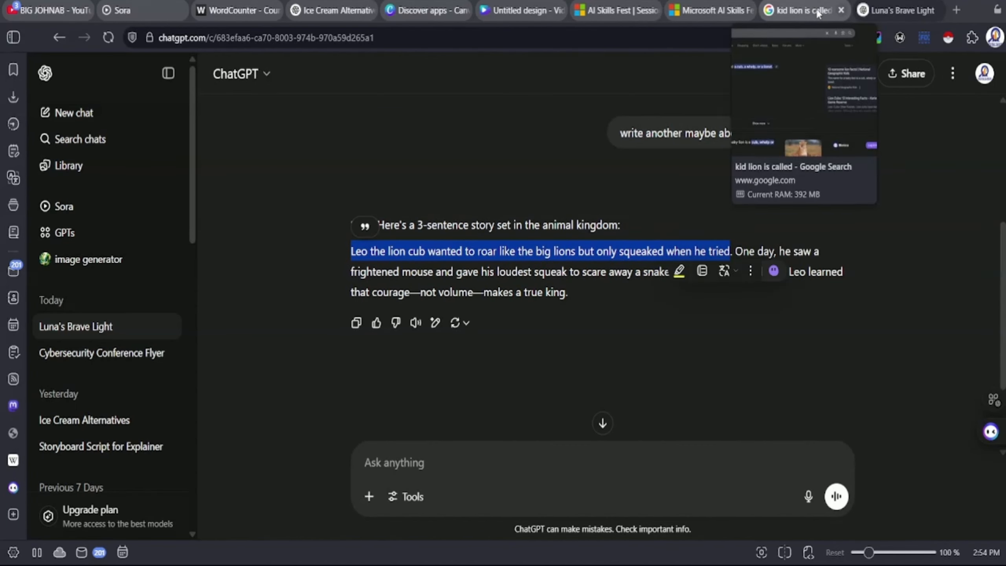
left_click(523, 10)
Step: Open the catalogue of Canva apps in the video editor
scroll(123, 456, "down", 3)
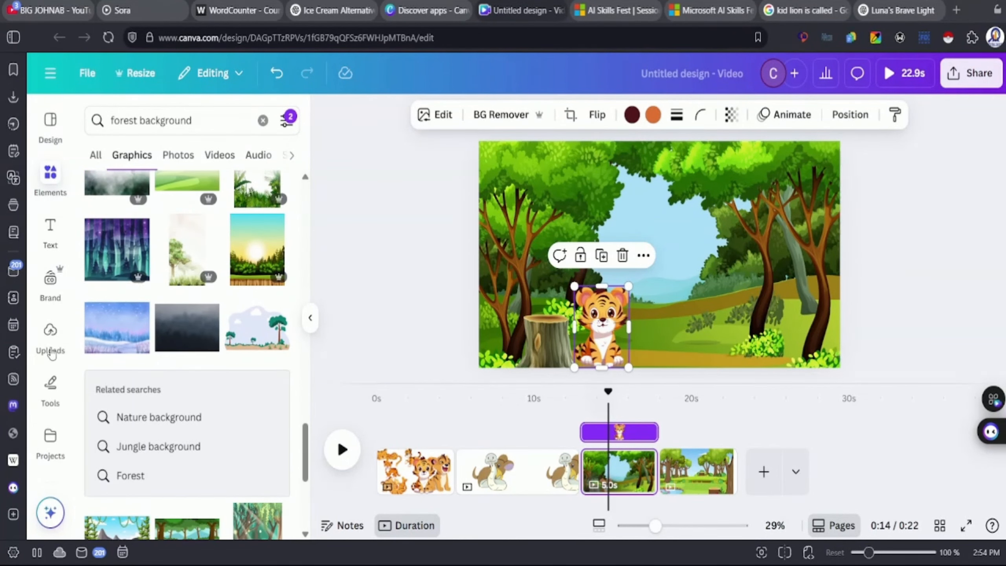
scroll(51, 396, "down", 10)
scroll(51, 396, "up", 5)
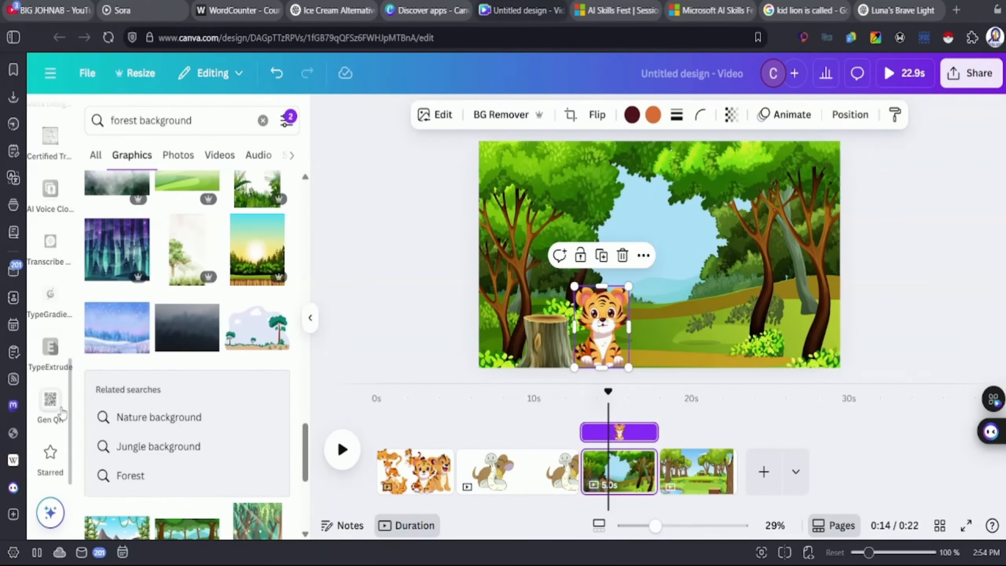
scroll(47, 378, "up", 8)
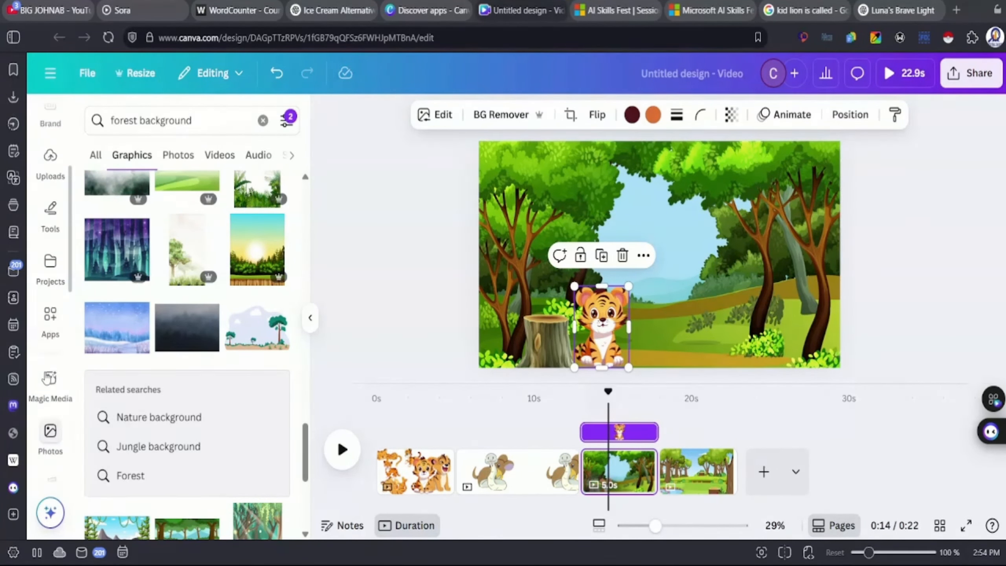
scroll(50, 372, "down", 3)
left_click(50, 353)
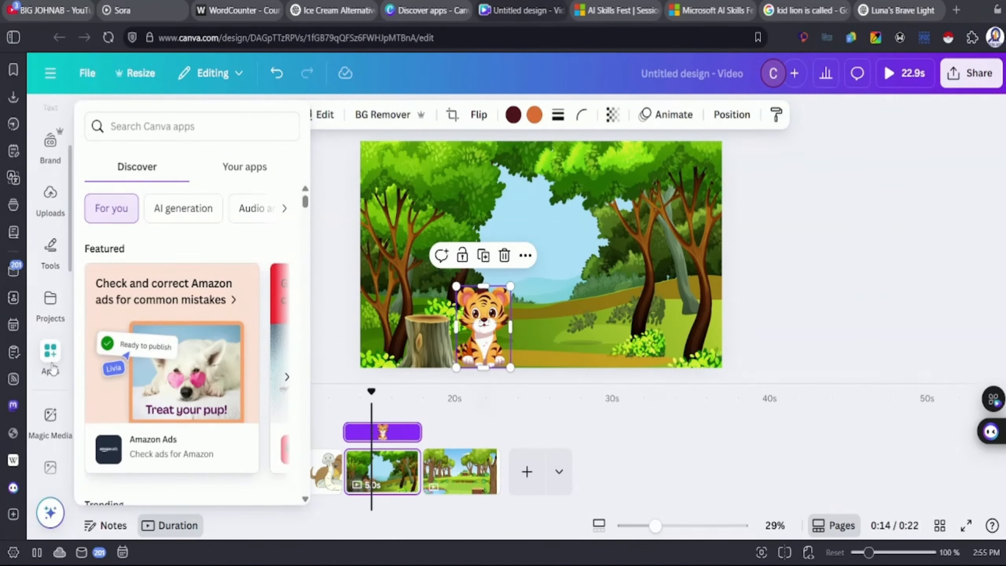
Step: Search the Canva apps for "Text to Speech" and open the AI Voice app
left_click(169, 124)
type("text to")
left_click(127, 214)
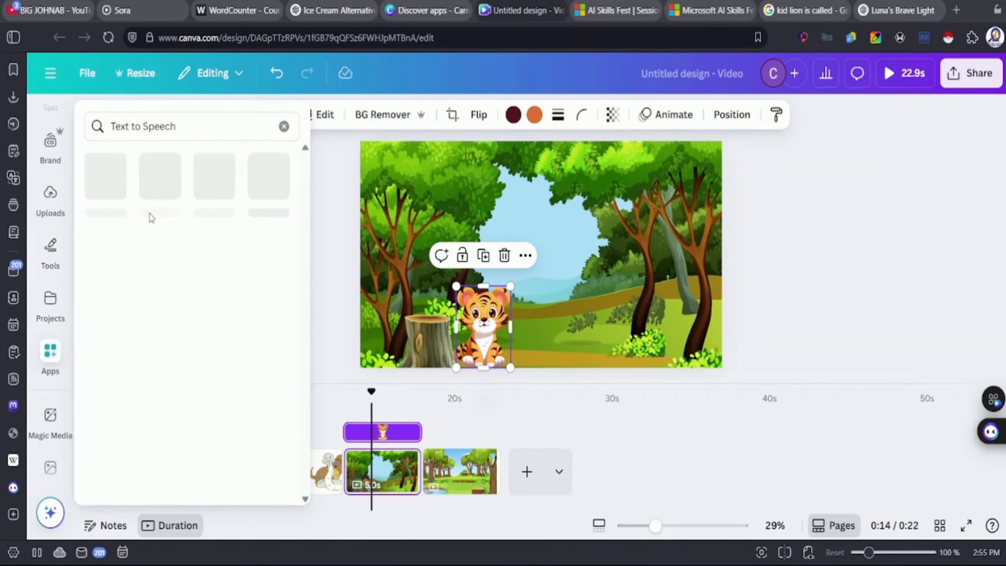
left_click(104, 169)
Step: Paste the copied story sentence "Leo the lion cub wanted to roar like the big lions but only squeaked when he tried" as the AI Voice text
scroll(169, 388, "down", 2)
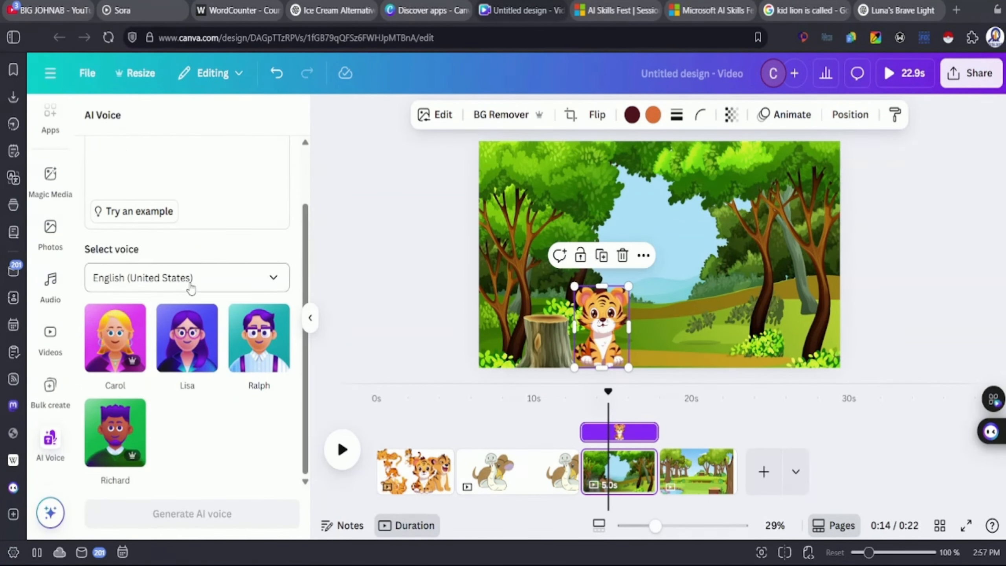
scroll(191, 286, "up", 2)
left_click(194, 197)
key("ctrl+v")
scroll(175, 376, "down", 1)
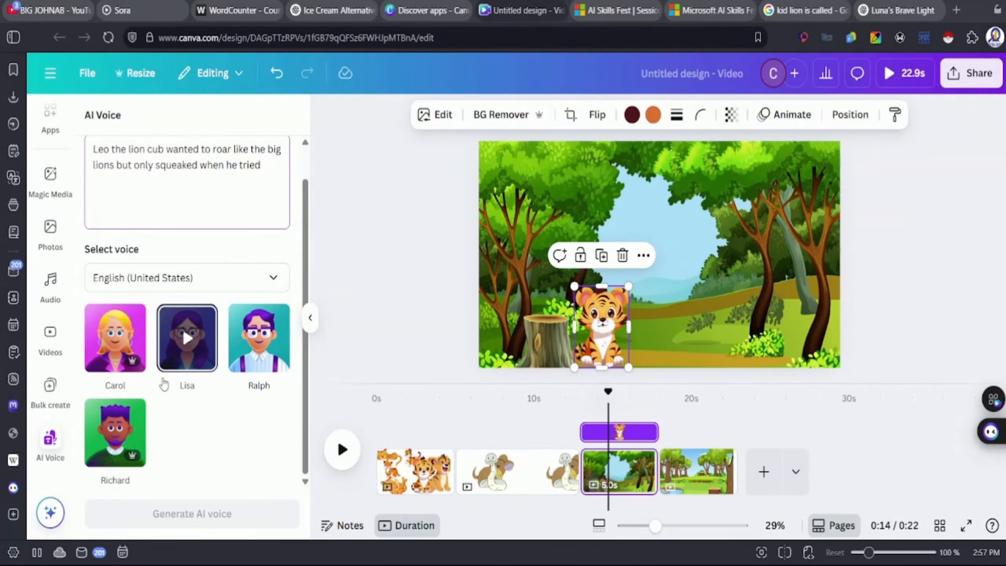
Step: Try out the English (United States) voices, choose Lisa and generate the AI voice for the first story sentence
left_click(114, 338)
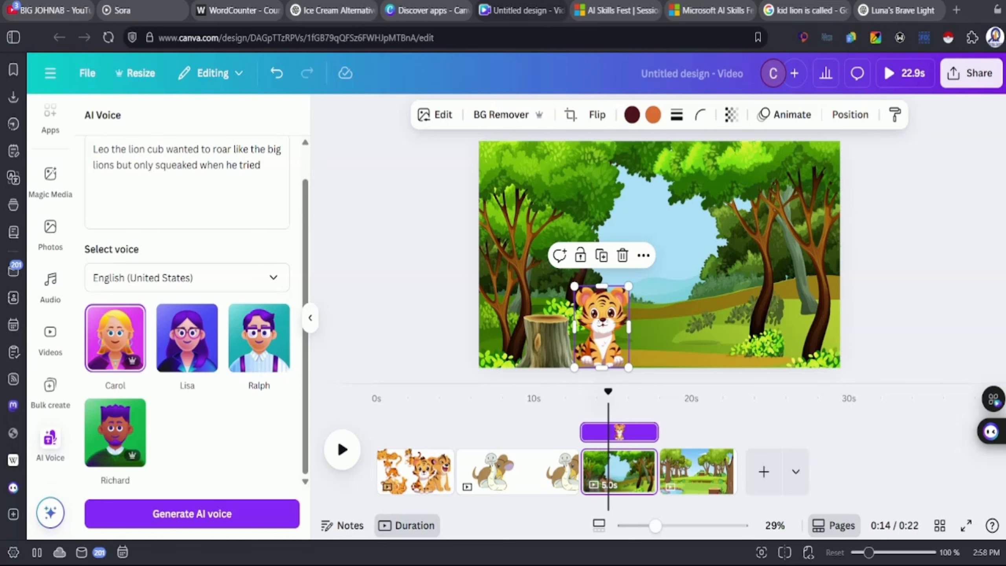
left_click(268, 487)
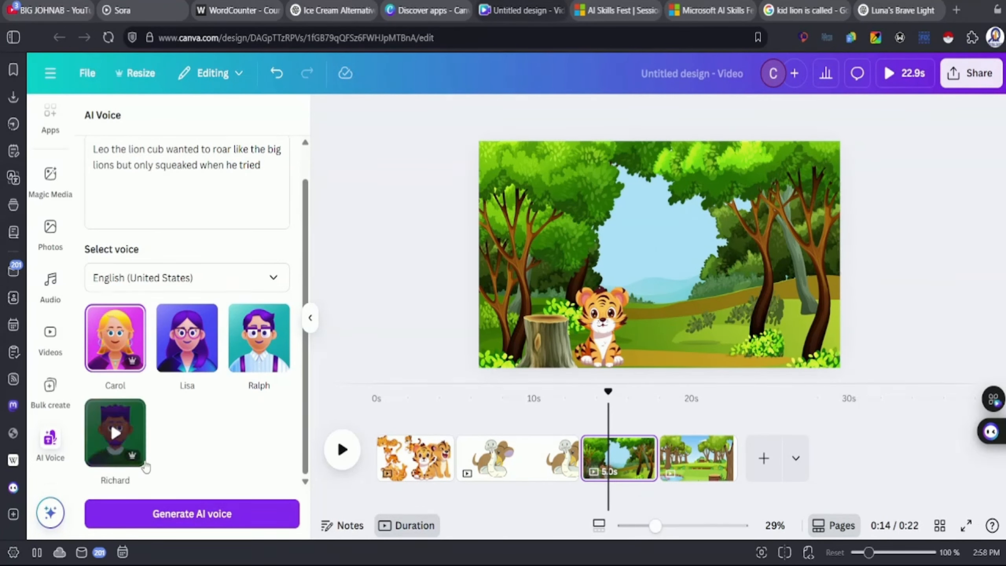
left_click(114, 339)
left_click(187, 339)
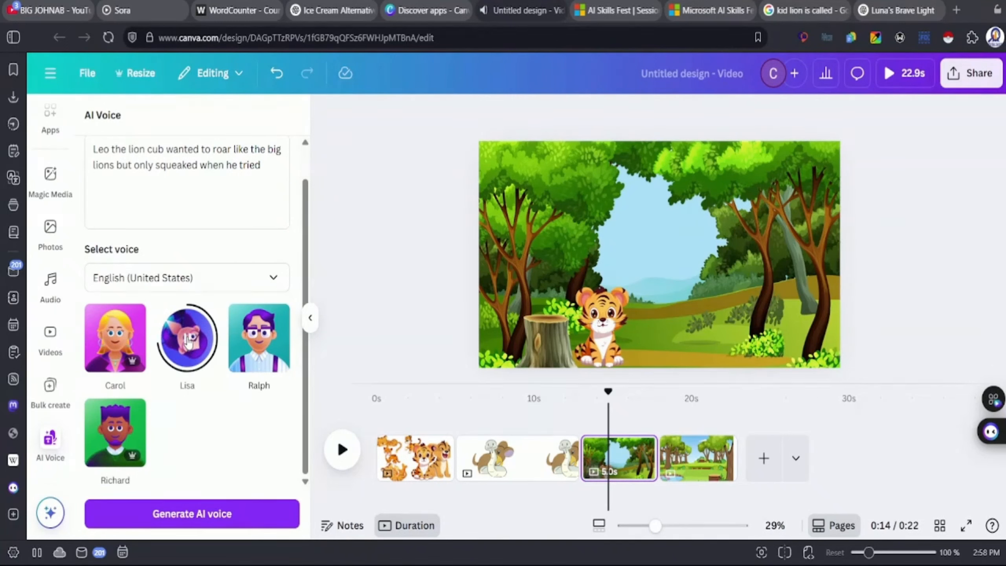
left_click(211, 515)
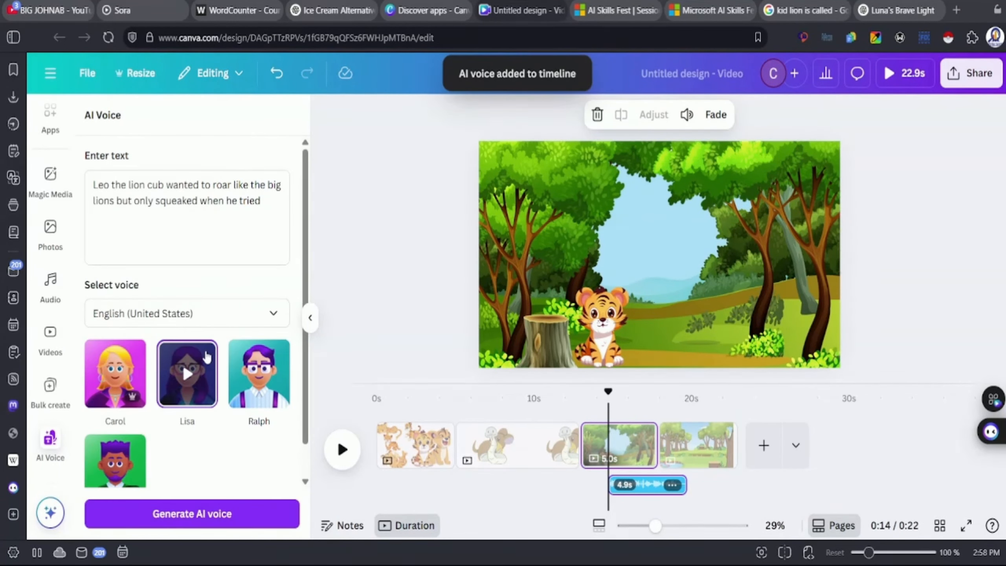
Step: Align the generated voice clip with the start of the sitting cub's forest page and play it back
left_click_drag(609, 405, 583, 406)
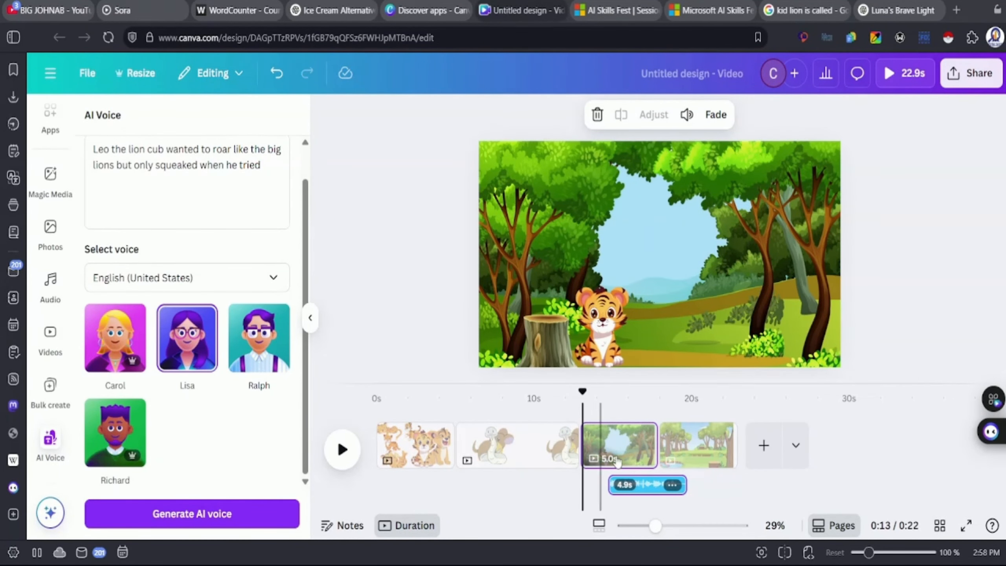
left_click_drag(654, 485, 625, 485)
left_click(342, 449)
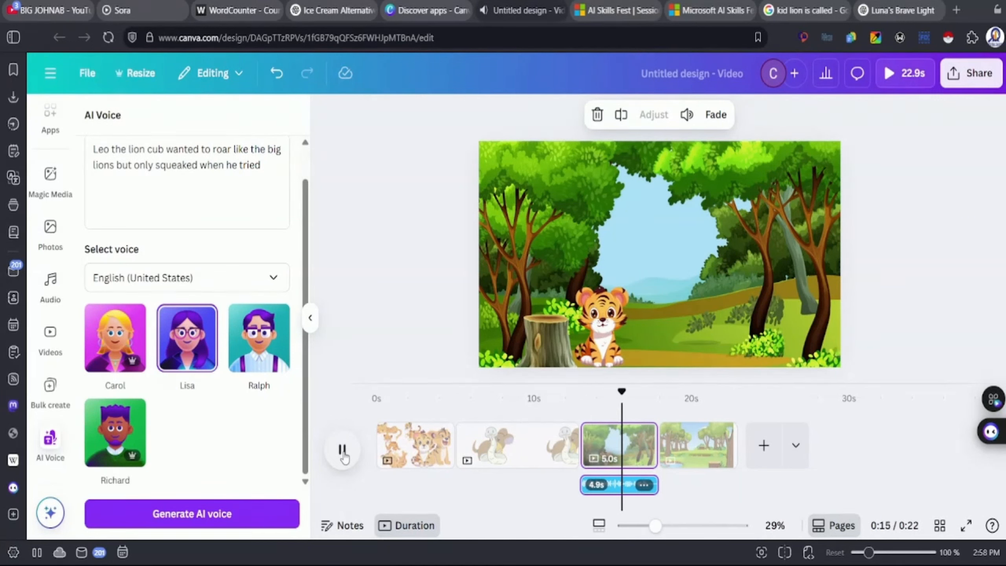
left_click(343, 452)
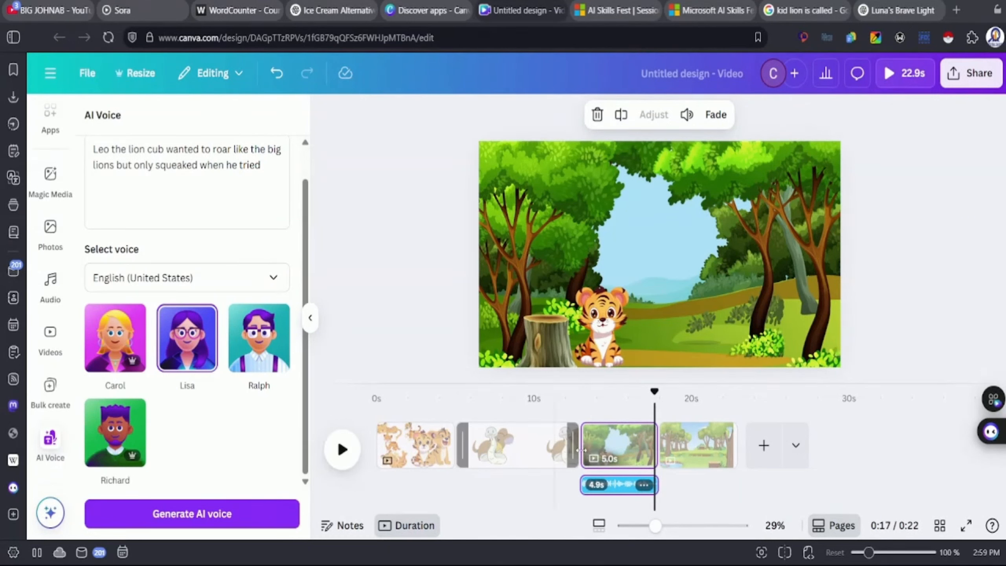
Step: Duplicate the sitting cub's forest page and paste the rolling tiger cub from the first page into the copy
right_click(626, 444)
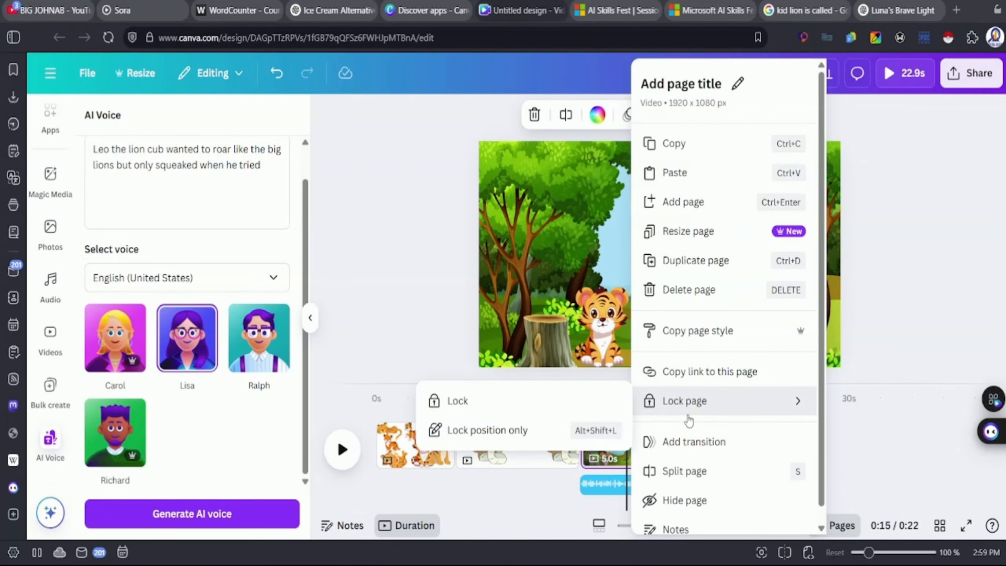
left_click(673, 259)
left_click(430, 448)
left_click(550, 323)
key("ctrl+c")
left_click(694, 447)
key("ctrl+v")
left_click_drag(577, 325, 635, 276)
Step: Delete the sitting cub from the duplicated page and place the rolling cub on the ground beside the tree stump
left_click(603, 337)
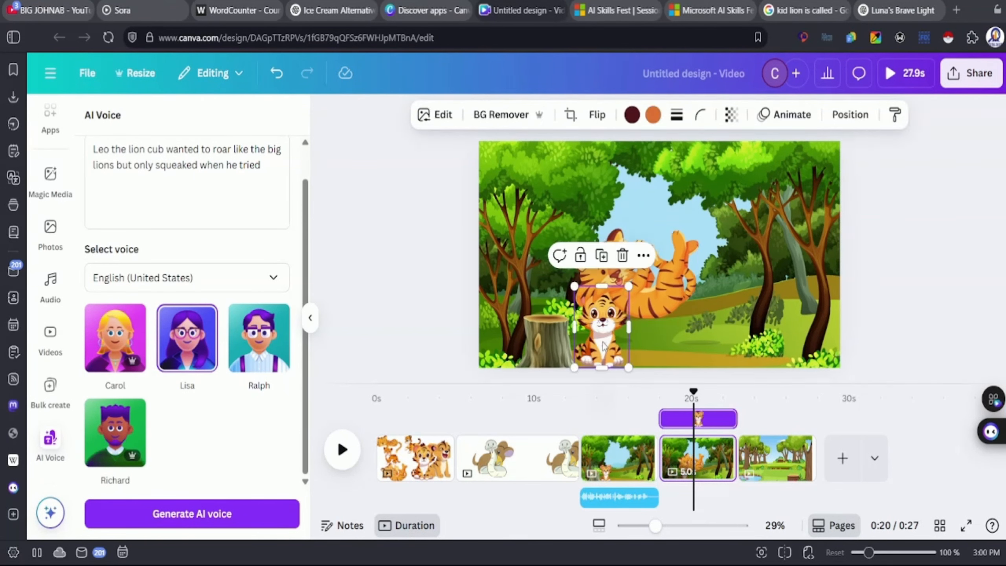
key("Delete")
left_click_drag(643, 336, 616, 342)
left_click(736, 347)
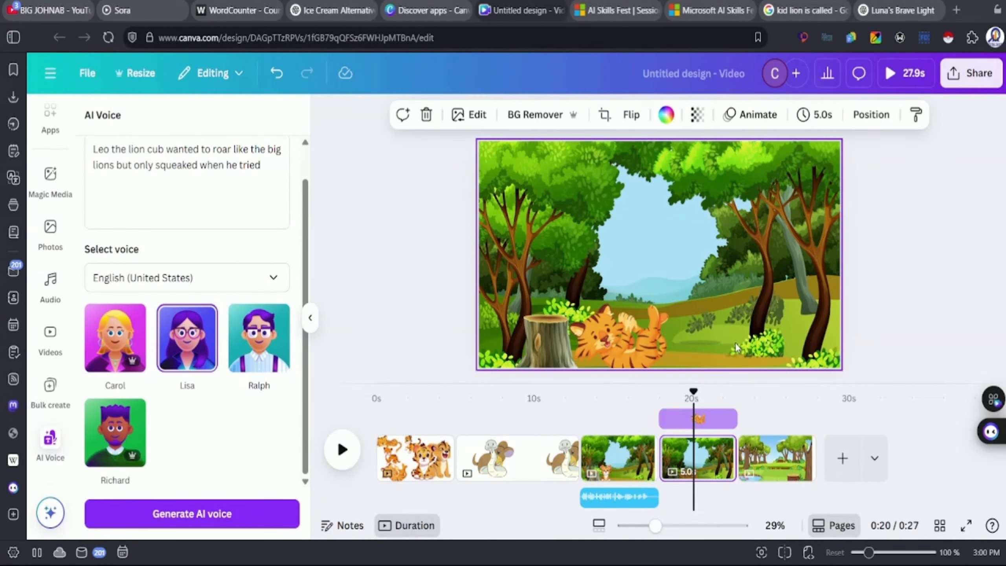
Step: Duplicate the rolling cub's forest page and remove the cub from the new copy
left_click(733, 459)
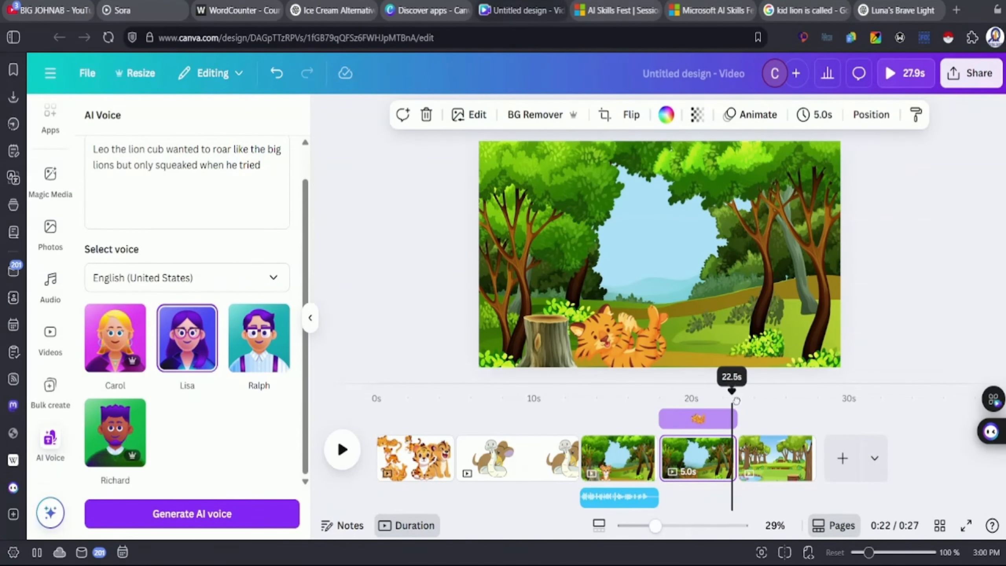
right_click(720, 460)
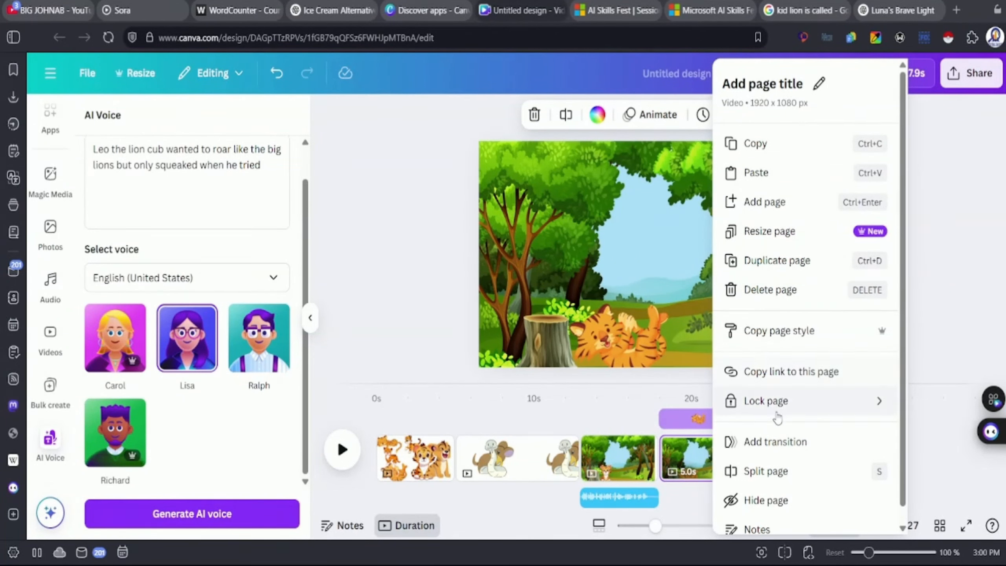
left_click(689, 470)
left_click(612, 326)
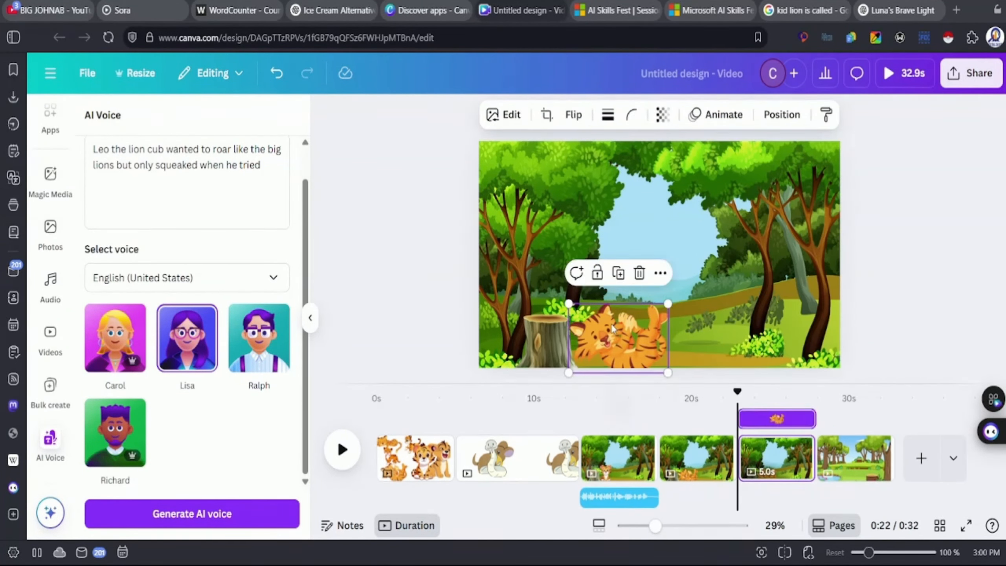
key("Delete")
Step: Try the resting tiger cub from the first page on the stump of the third dark forest page, and delete that page
left_click(412, 448)
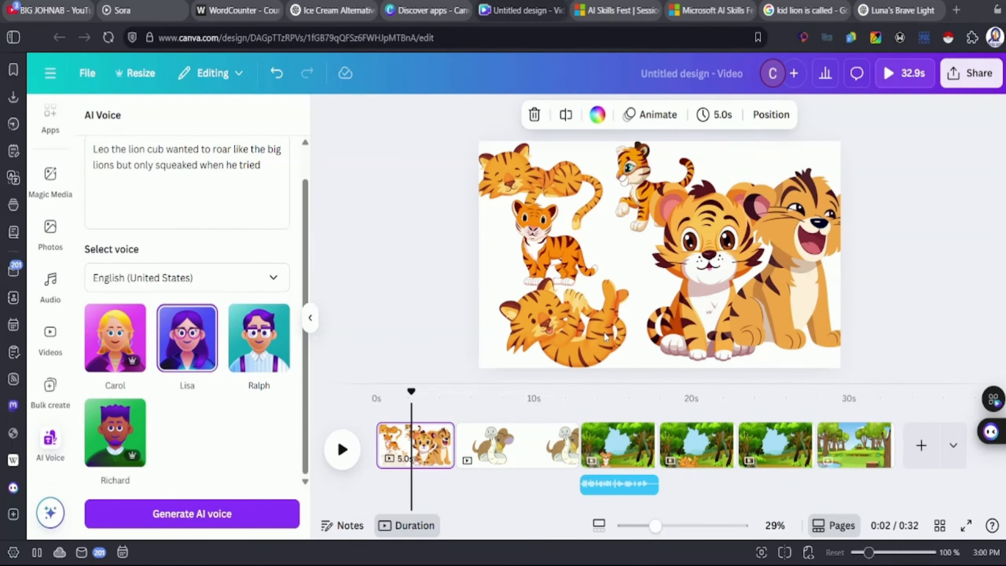
left_click(544, 191)
key("ctrl+c")
left_click(771, 457)
key("ctrl+v")
left_click_drag(604, 232, 564, 204)
left_click_drag(529, 178, 566, 322)
left_click(642, 313)
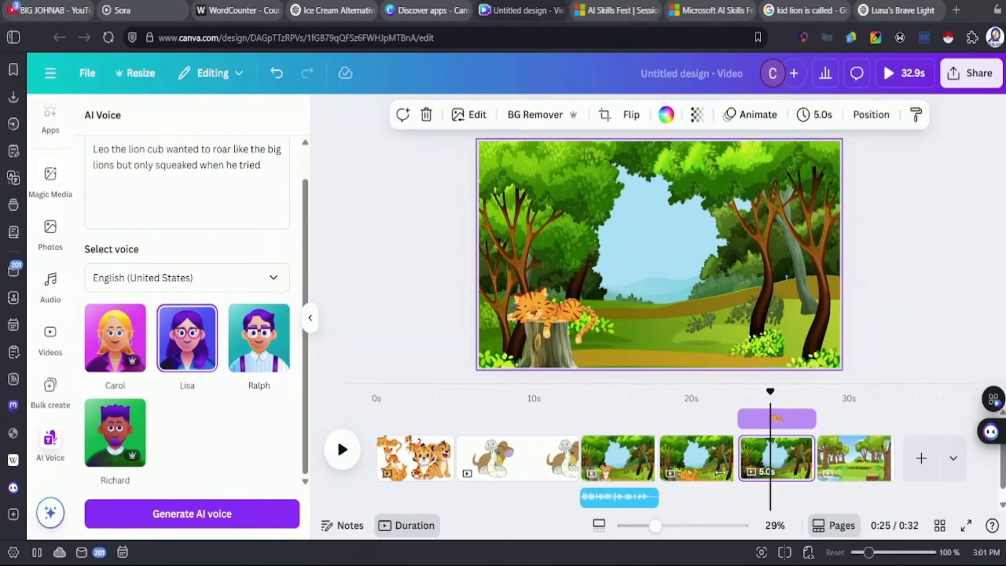
key("Delete")
Step: Copy the resting tiger cub from the first page onto the pond forest page, shrunk and placed on the distant tree stump
left_click(403, 456)
left_click(543, 187)
key("ctrl+c")
left_click(790, 456)
key("ctrl+v")
left_click_drag(544, 186, 689, 254)
left_click_drag(728, 281, 711, 270)
left_click(713, 318)
Step: Add a blank page at the end and duplicate the pond forest page with the resting cub
left_click(843, 459)
right_click(775, 456)
left_click(839, 260)
Step: Copy the snake from the second page onto the duplicated pond page, shrink it and place it on the grass below the cub
left_click(376, 442)
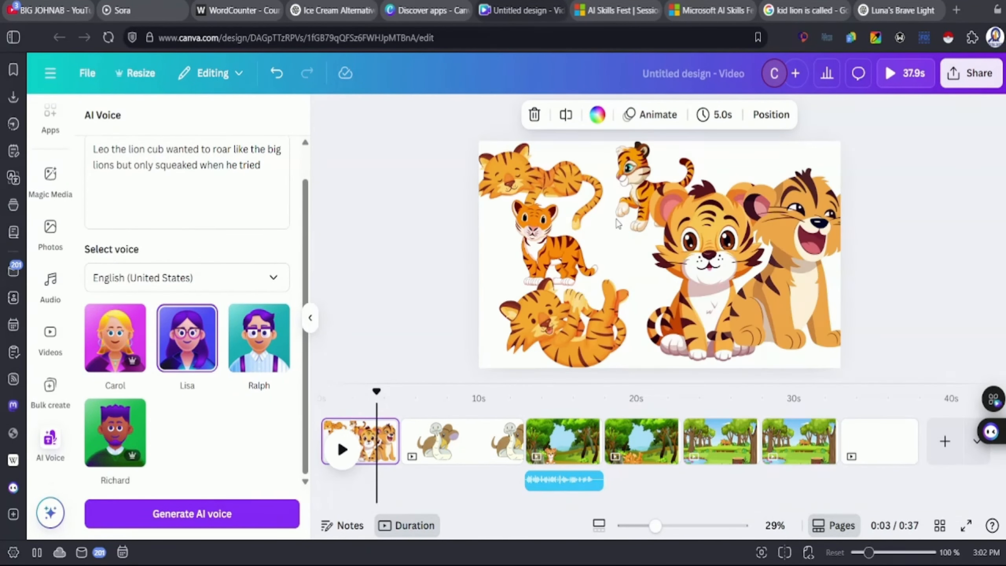
left_click(443, 442)
left_click(650, 285)
key("ctrl+c")
left_click(792, 456)
key("ctrl+v")
left_click_drag(595, 164, 694, 301)
left_click_drag(709, 323, 663, 282)
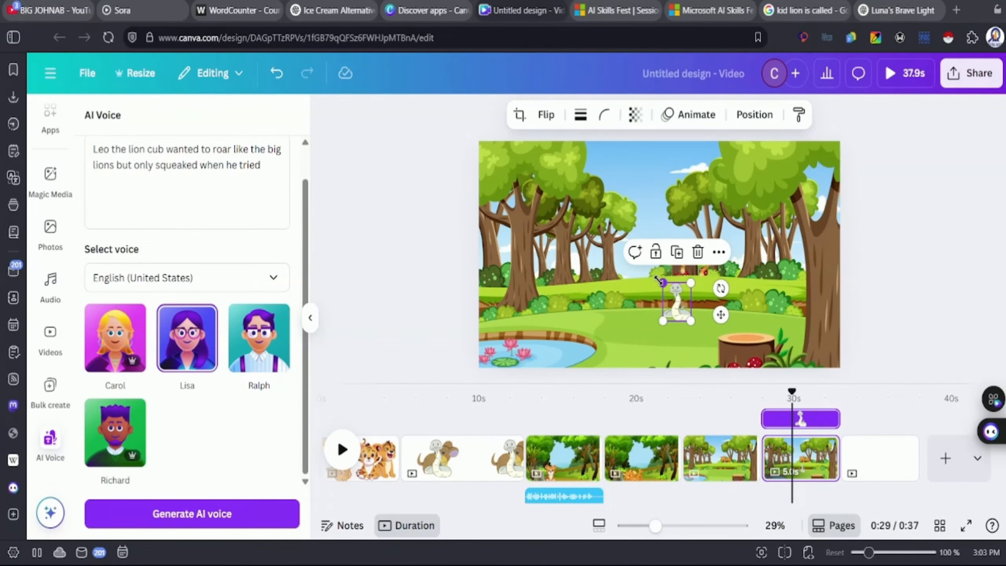
Step: Copy the mouse from the second page onto the snake's pond page, place it near the snake and flip it horizontally
left_click(446, 448)
left_click(688, 272)
key("ctrl+c")
left_click(786, 456)
key("ctrl+v")
left_click_drag(559, 164, 700, 293)
left_click(546, 115)
left_click(559, 152)
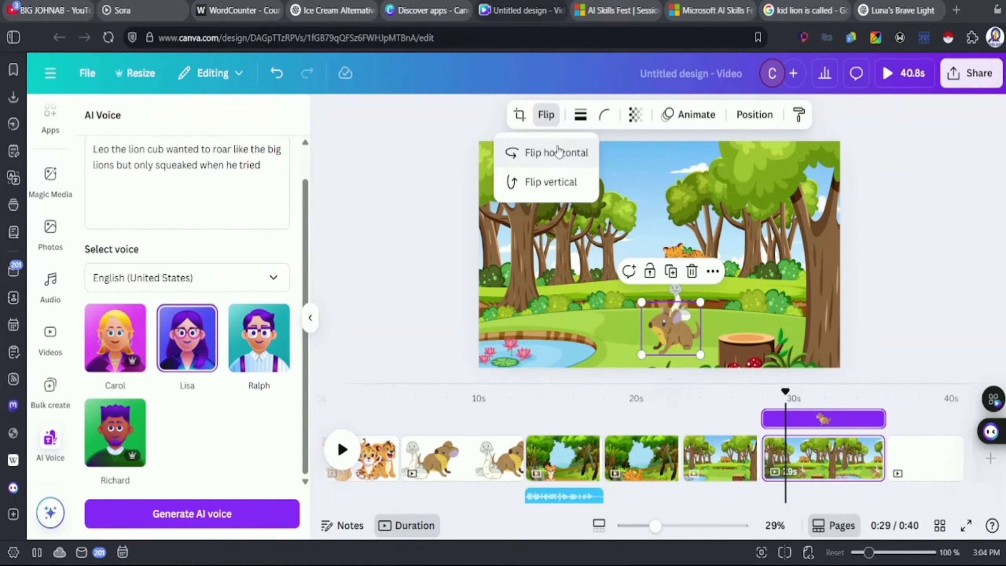
Step: Generate an AI voiceover on the pond scene from ChatGPT's second story sentence, "One day, he saw a frightened mouse...", and play it
left_click(900, 10)
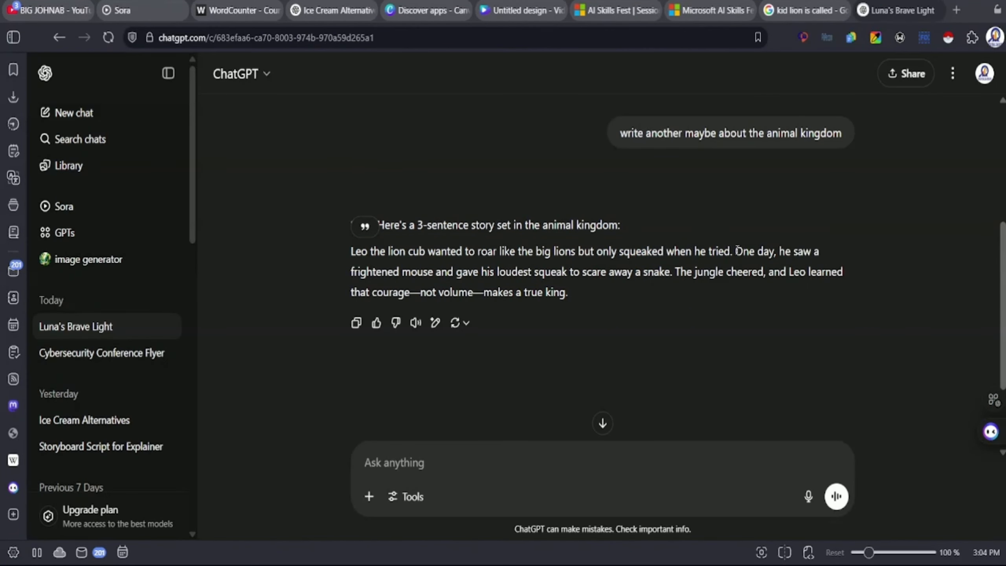
left_click_drag(738, 250, 673, 272)
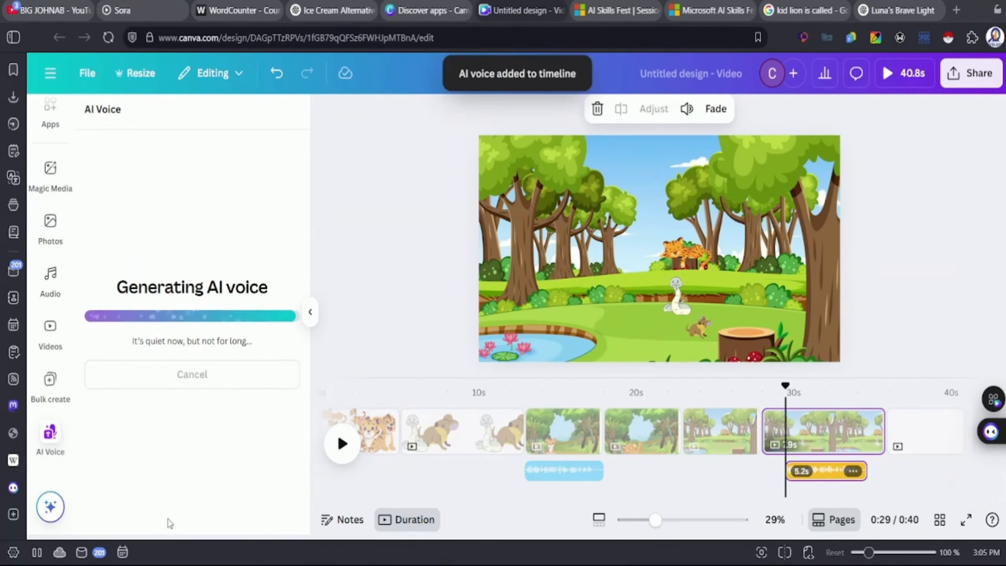
left_click(343, 444)
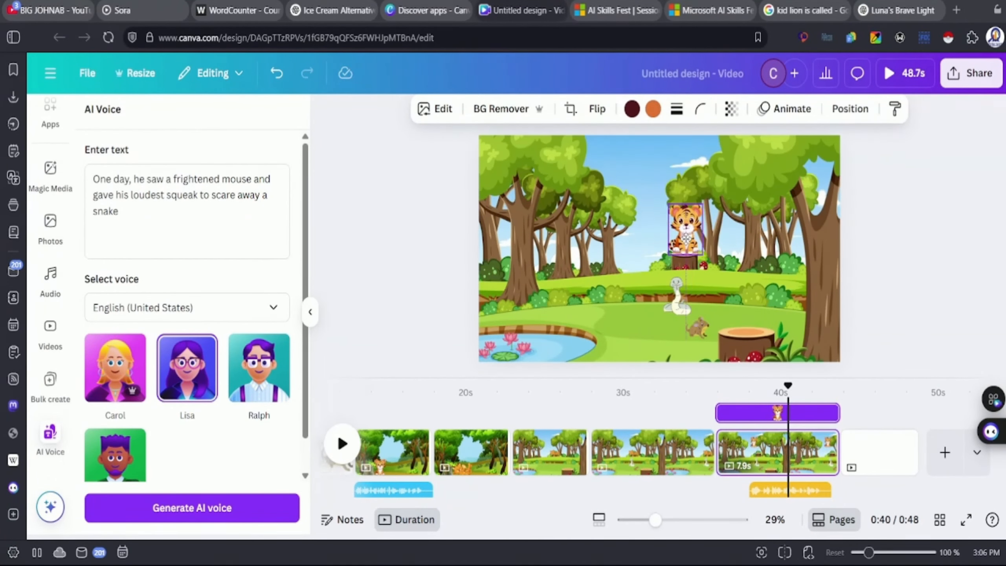
Step: Shorten the pond page with the resting cub, snake and mouse, and bring the standing tiger cub into the last pond scene
left_click_drag(714, 452, 661, 439)
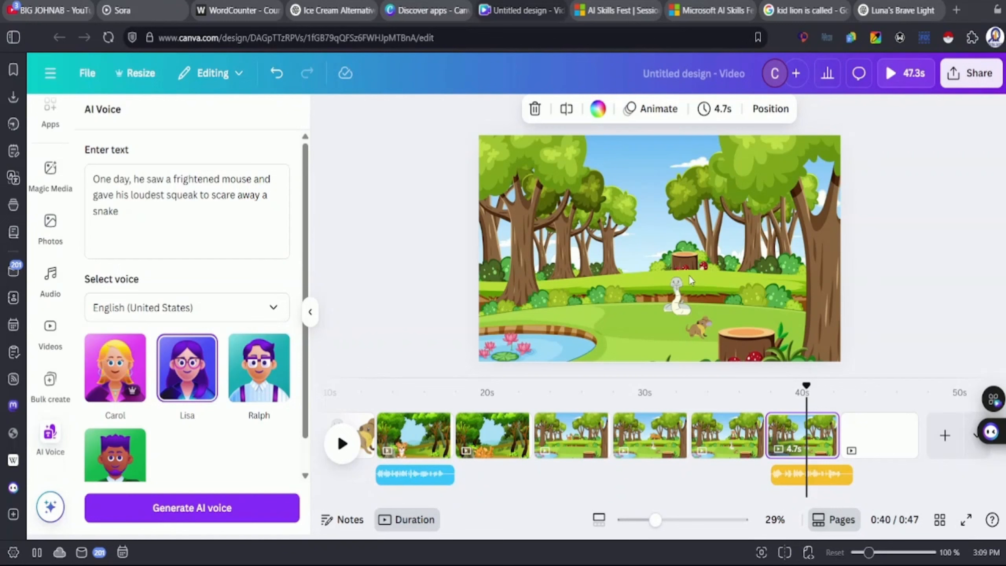
left_click(680, 278)
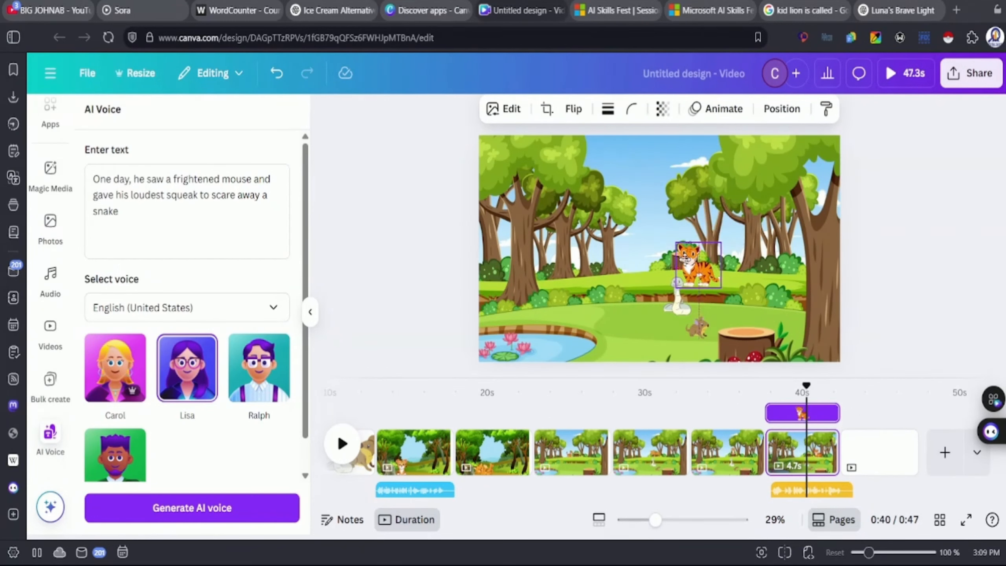
Step: Copy the laughing cub from the first page into the last pond scene and place it beside the snake
right_click(754, 253)
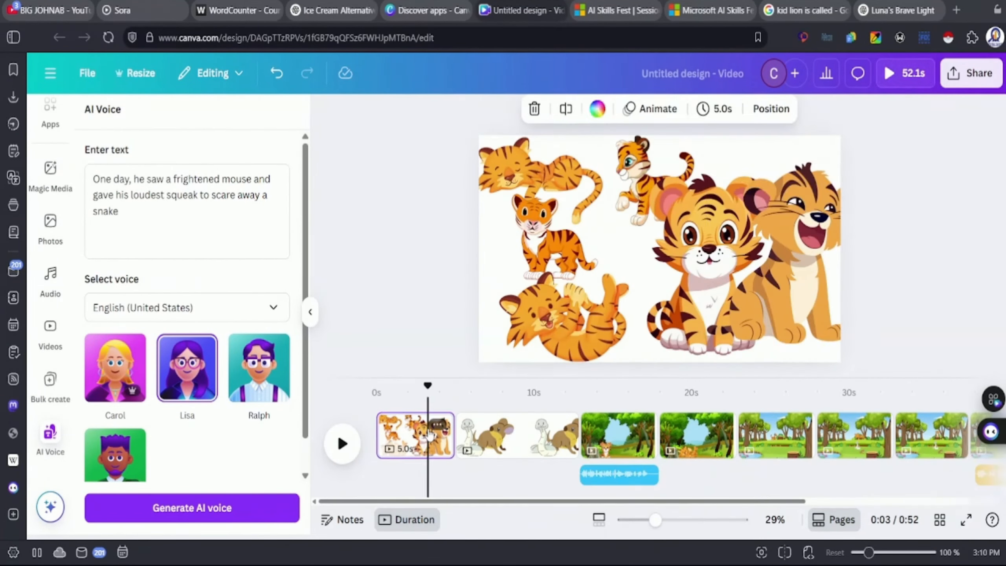
left_click(795, 255)
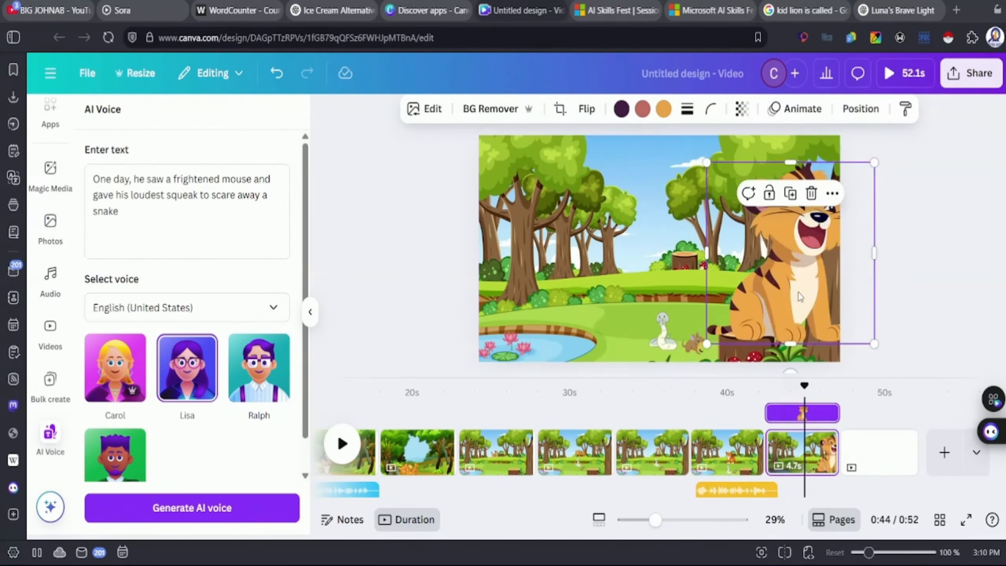
left_click_drag(799, 292, 639, 291)
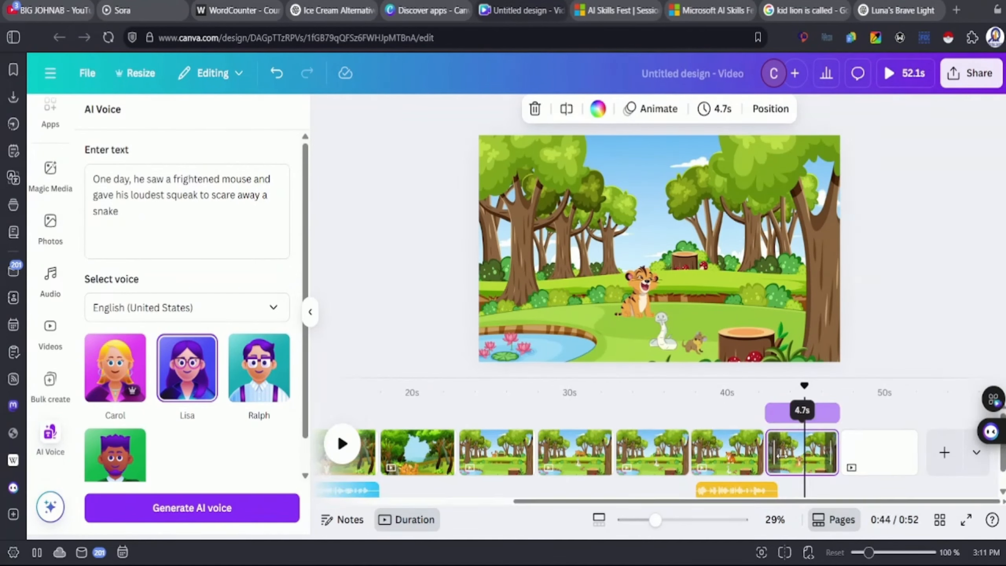
Step: Apply an animation to the snake in the laughing cub's pond scene
left_click(667, 345)
left_click(689, 109)
left_click(238, 283)
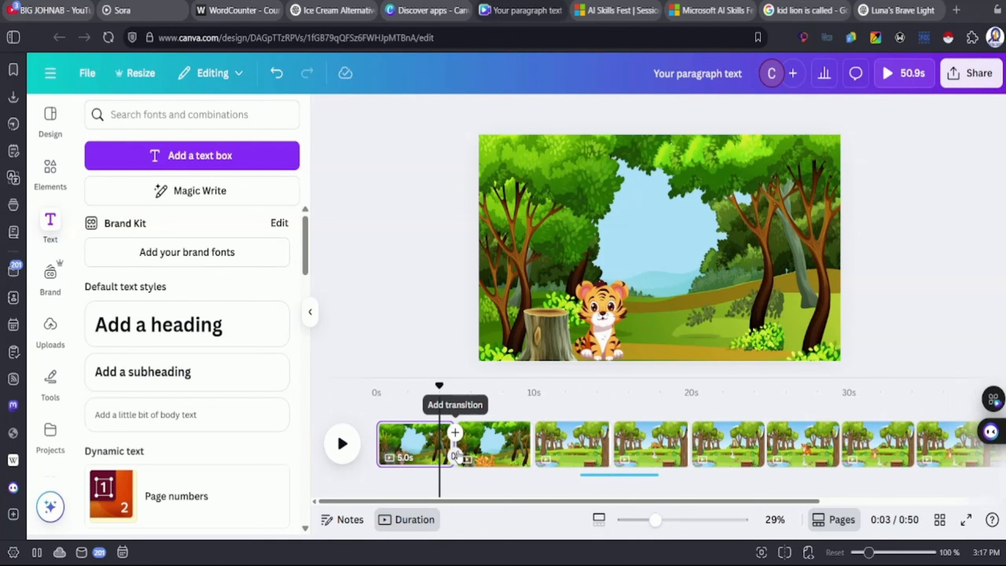
Step: Add Match & Move transitions after the sitting cub page and after the rolling cub page
left_click(440, 427)
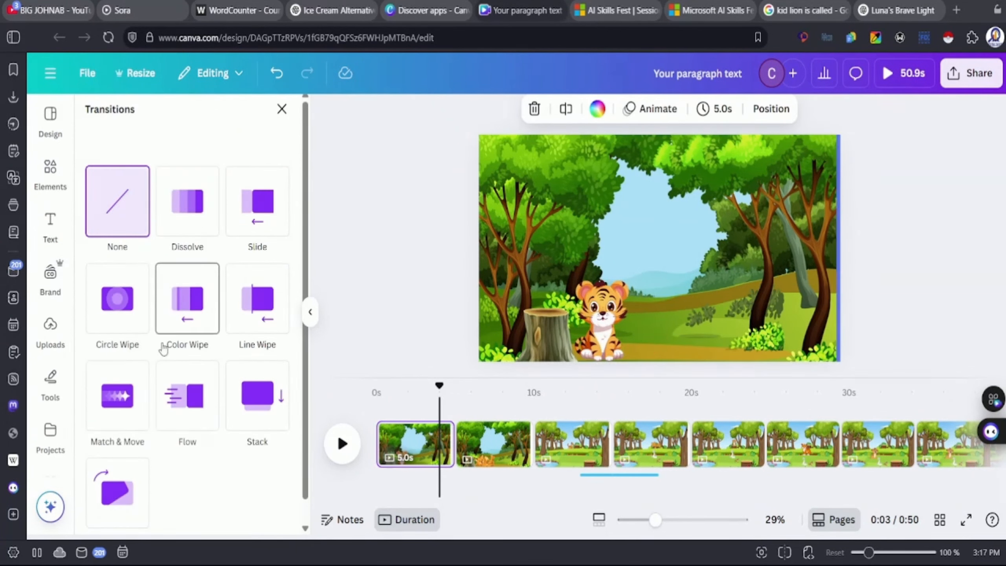
left_click(127, 417)
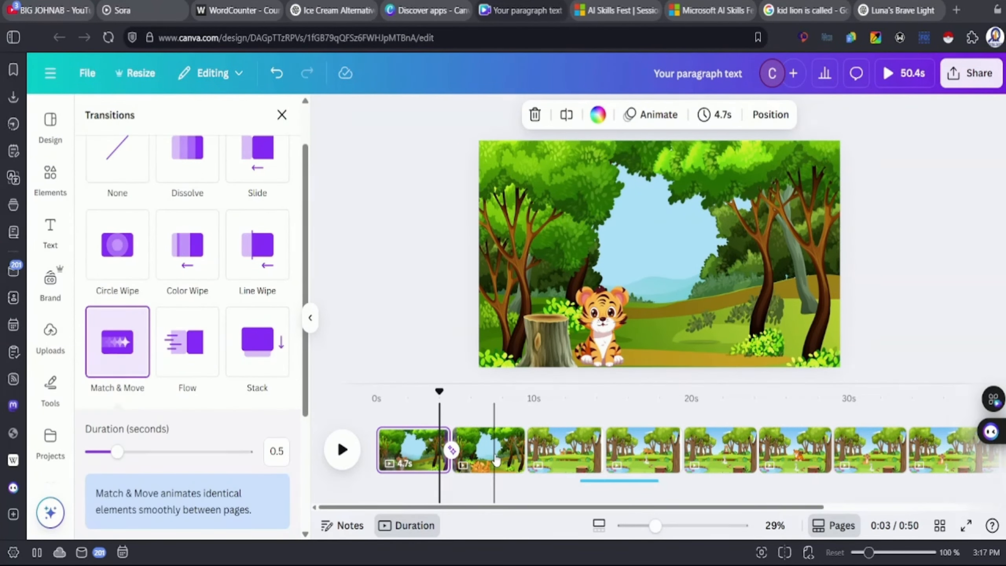
left_click(524, 446)
left_click(124, 359)
Step: Apply the Match & Move transition between all pages and play the video
scroll(206, 471, "down", 2)
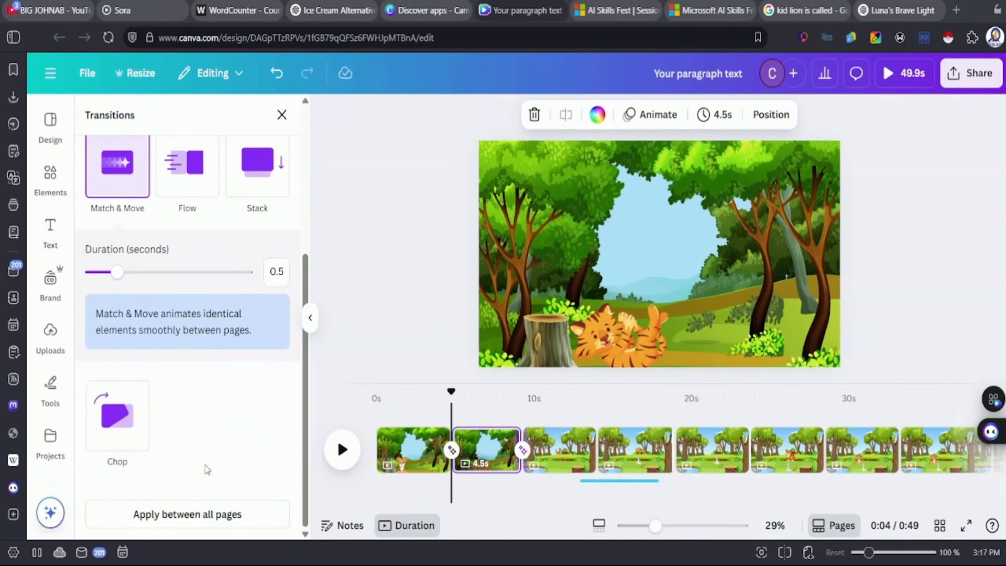
left_click(206, 513)
left_click(343, 456)
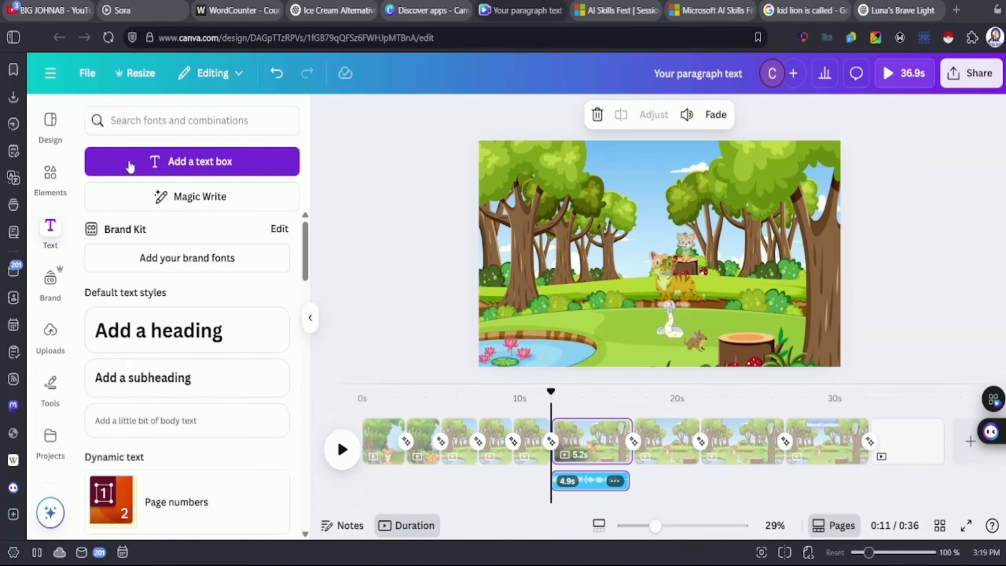
Step: Reopen the AI Voice app in the video editor
scroll(50, 436, "down", 5)
left_click(53, 210)
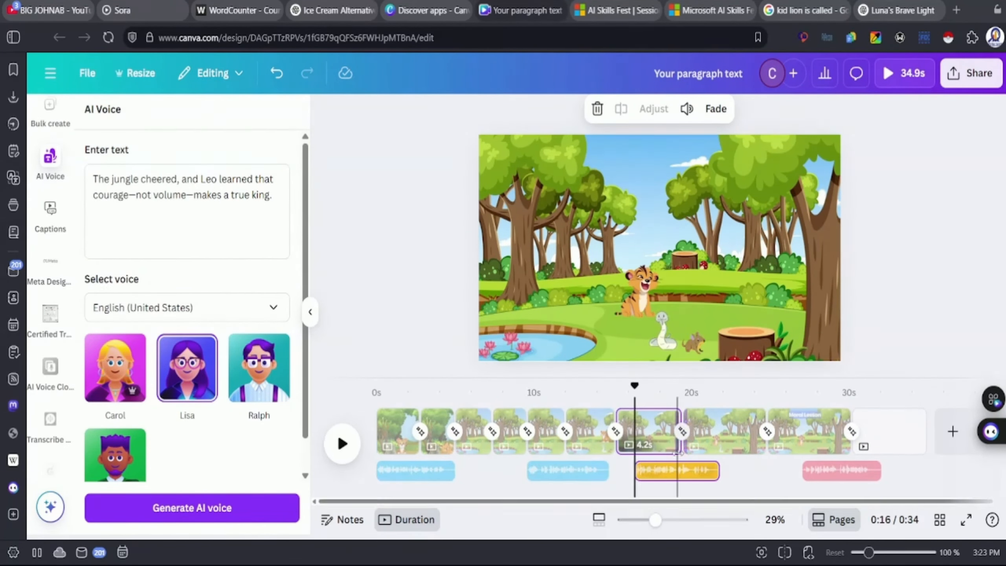
Step: Move the second, third and fourth voiceover clips earlier so they run back to back, and replay the video from the start
left_click(343, 444)
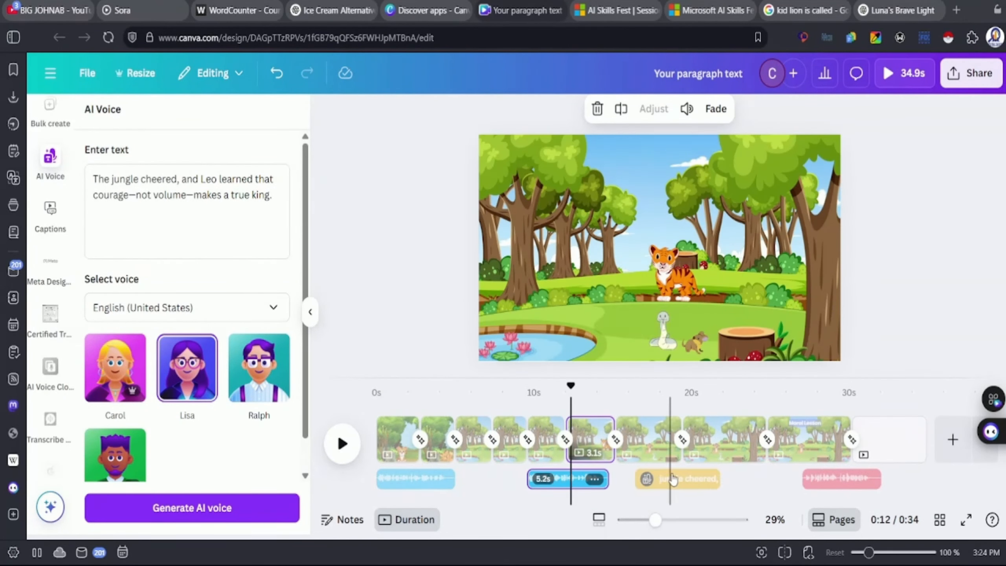
left_click_drag(673, 480, 756, 480)
left_click_drag(577, 482, 507, 481)
left_click_drag(755, 481, 593, 482)
left_click_drag(816, 482, 655, 483)
left_click(378, 400)
left_click(342, 455)
left_click(343, 444)
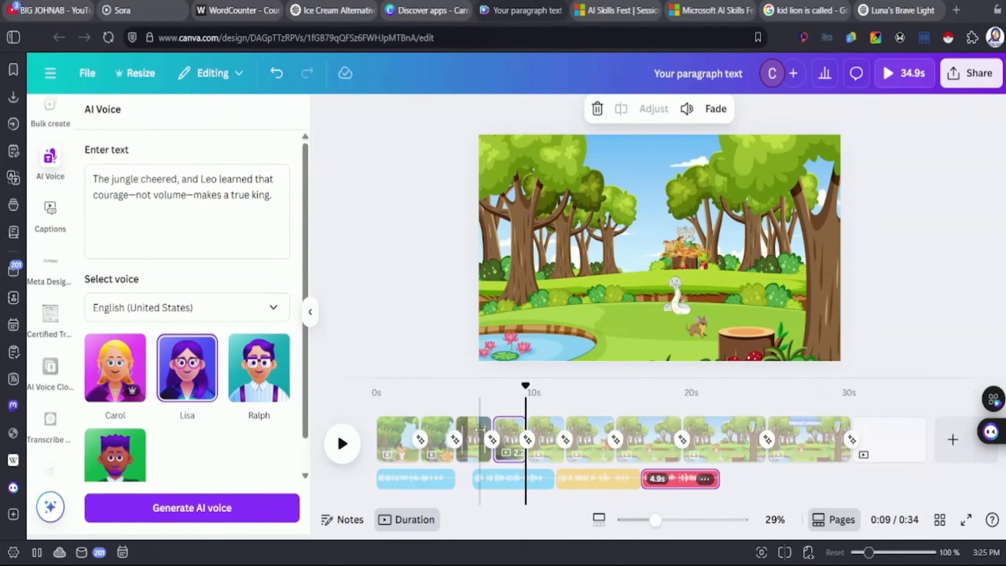
Step: Shorten pages 3 to 6 on the timeline, trimming page 6 to 2.3 s
left_click(444, 440)
left_click(476, 434)
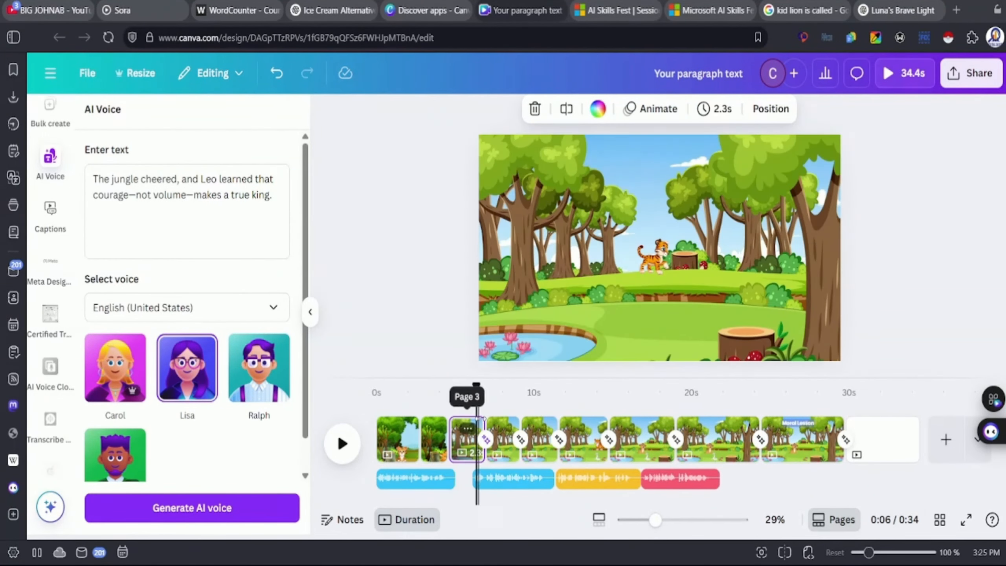
mouse_move(482, 432)
left_mouse_down()
mouse_move(472, 432)
mouse_move(490, 424)
left_mouse_up()
left_click(483, 429)
left_click(513, 429)
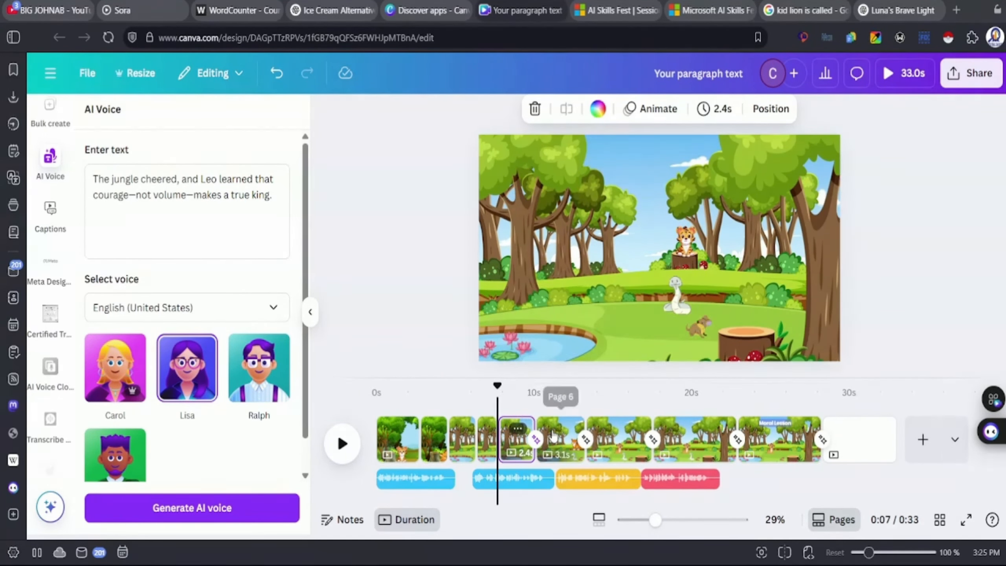
left_click_drag(523, 390, 509, 423)
left_click(535, 432)
left_click_drag(560, 428, 547, 428)
Step: Shift the last three voiceover clips later so the final one sits under page 9
left_click_drag(681, 479, 757, 478)
left_click_drag(598, 479, 671, 479)
left_click_drag(514, 479, 588, 479)
Step: Delete the empty page 10 at the end of the video
left_click(745, 440)
left_click(829, 455)
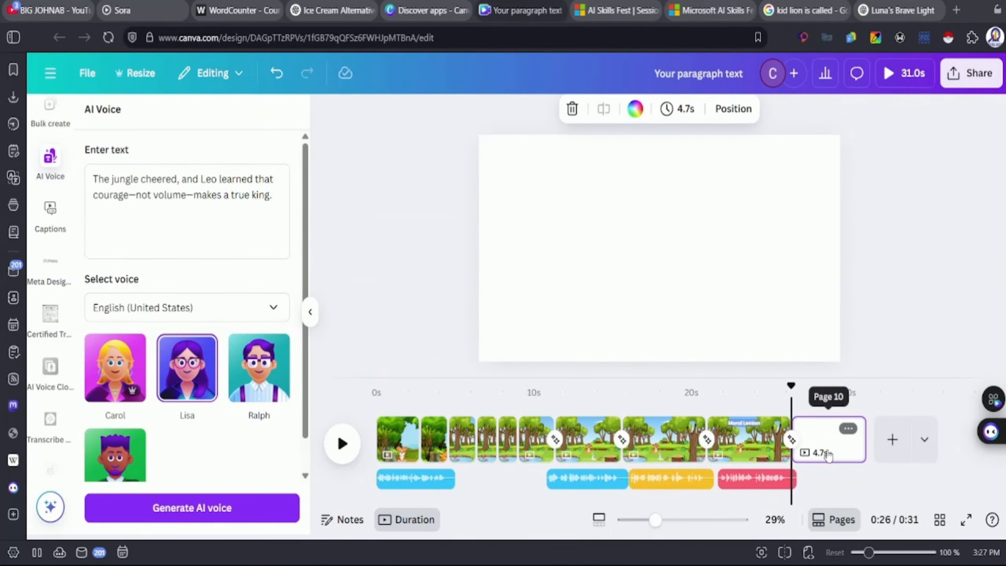
key("Delete")
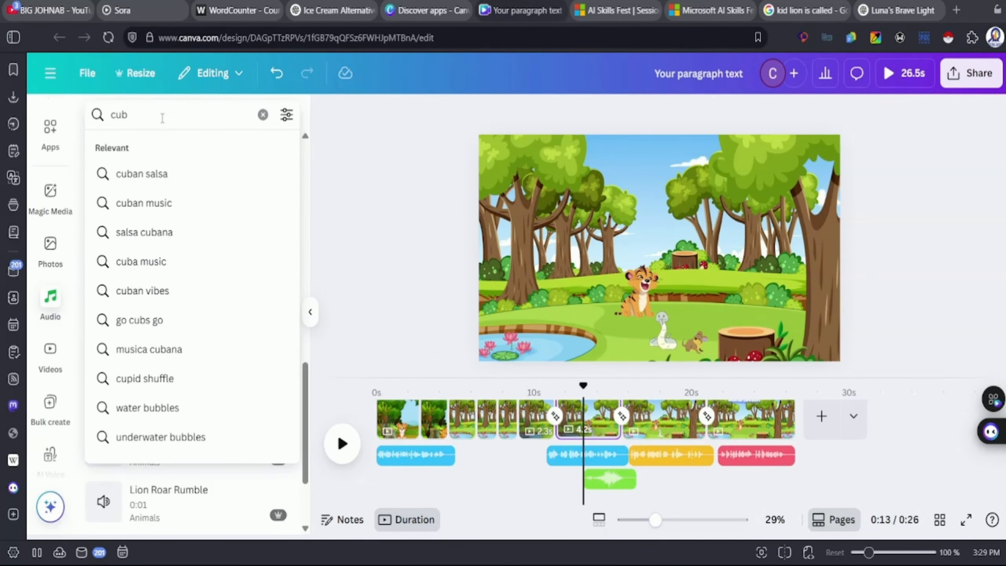
Step: Search the audio library for "cub" and preview several Lion Cub Roar and Lion Cub Short Growls sounds
key("Return")
scroll(158, 286, "down", 3)
left_click(105, 289)
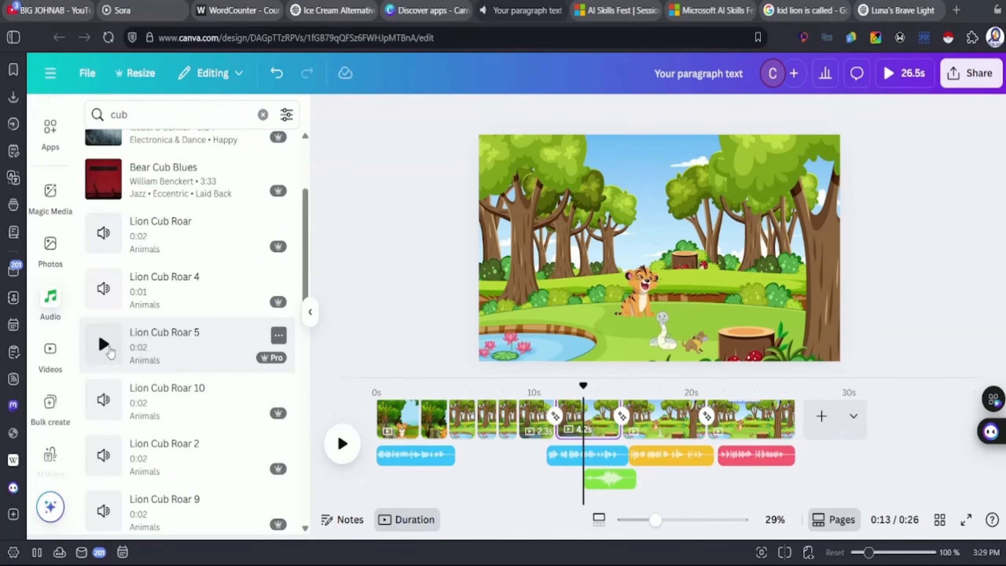
left_click(108, 349)
left_click(108, 399)
scroll(109, 400, "down", 1)
scroll(110, 402, "down", 10)
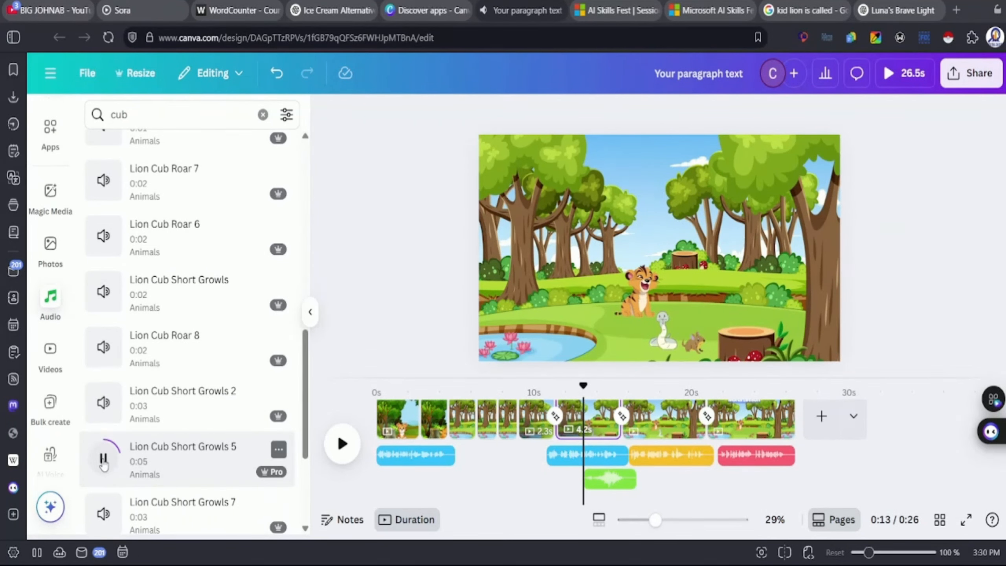
scroll(103, 460, "down", 2)
left_click(103, 509)
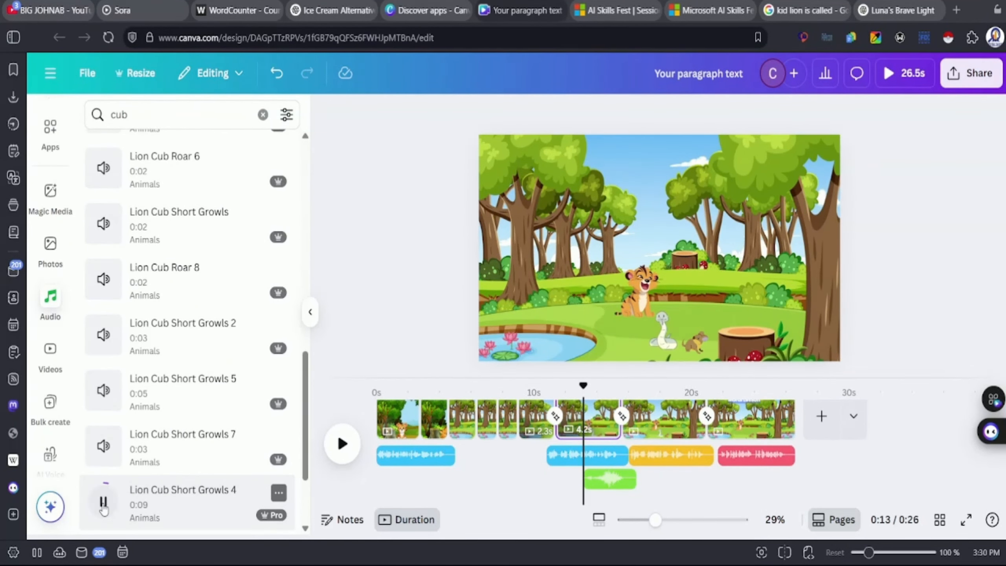
scroll(102, 496, "down", 1)
left_click(105, 274)
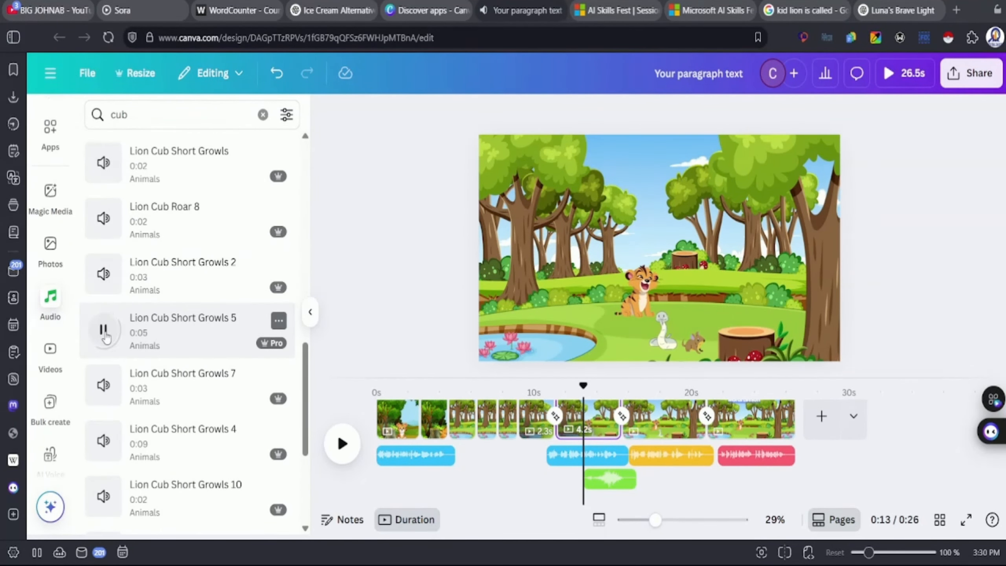
Step: Add the Lion Cub Short Growls 2 sound under the opening scene at about 0.7 s and return the playhead to the start
left_click_drag(103, 279, 392, 478)
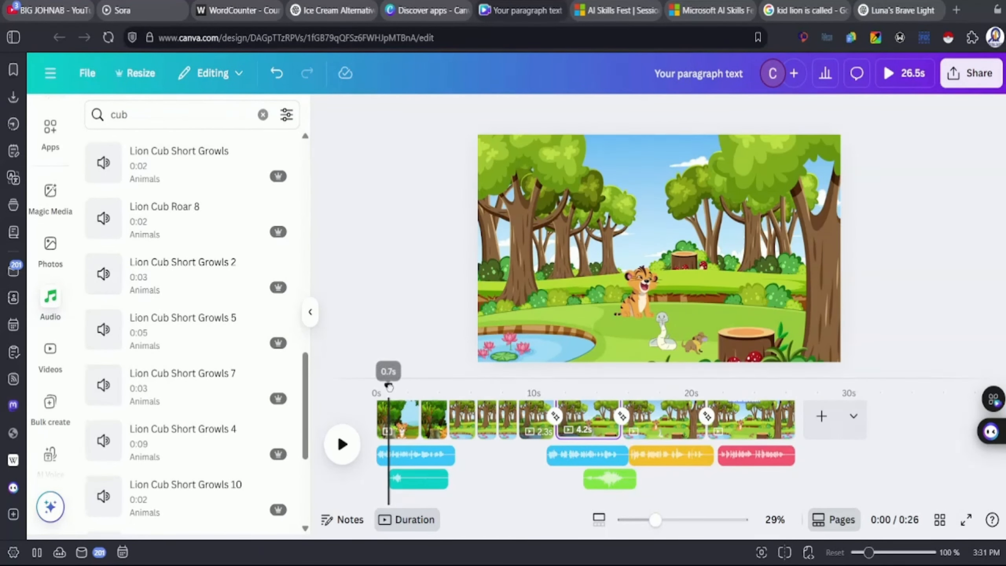
left_click_drag(389, 385, 375, 391)
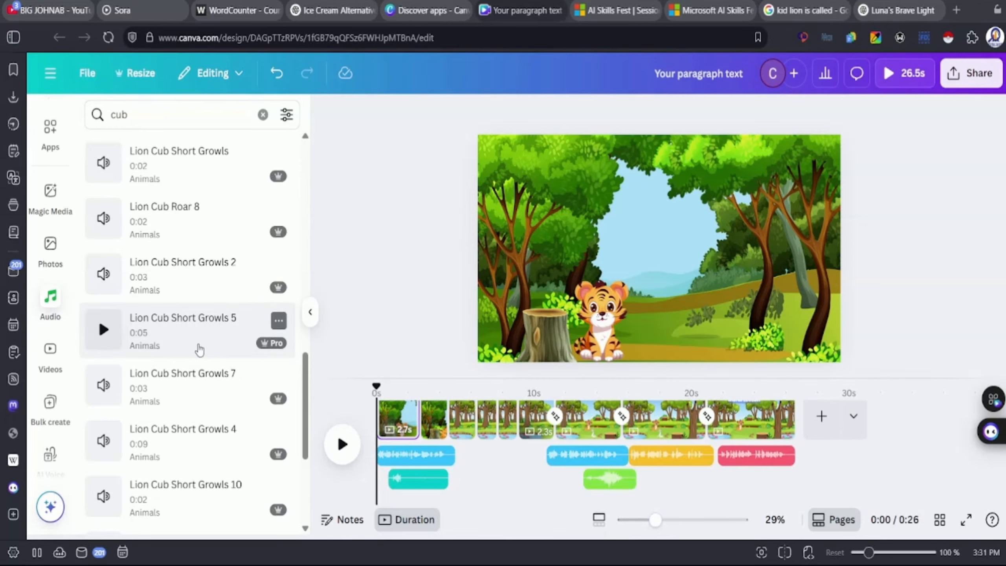
scroll(198, 349, "down", 4)
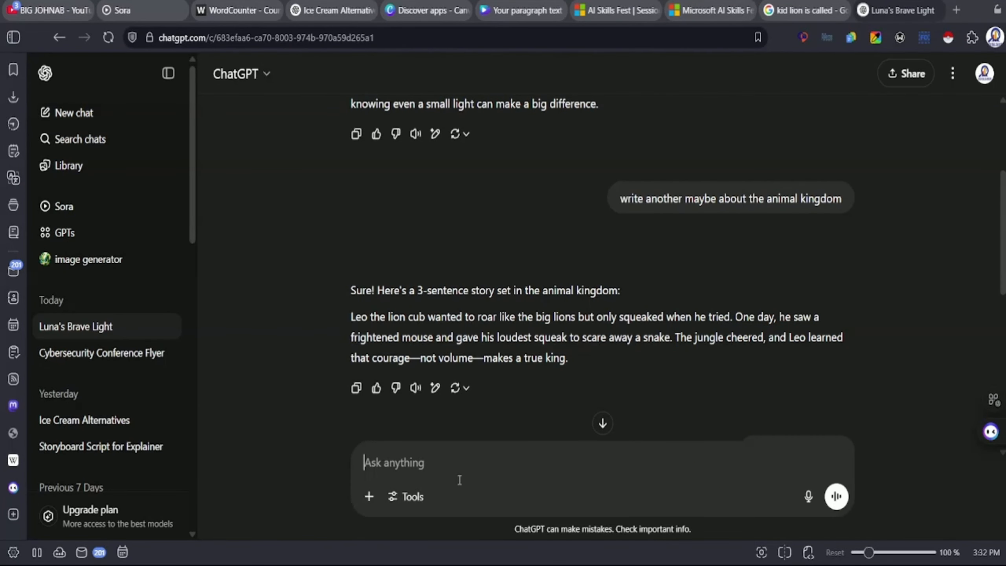
Step: In the ChatGPT story chat, send the request "generate a music prompt for this animation"
type("generatw")
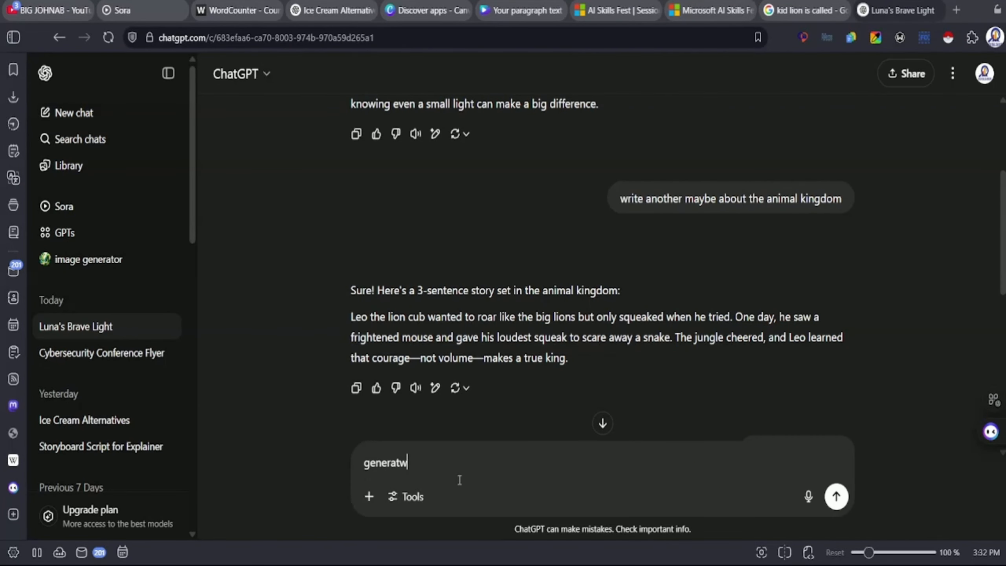
key("BackSpace")
type("e a prompt for this animation")
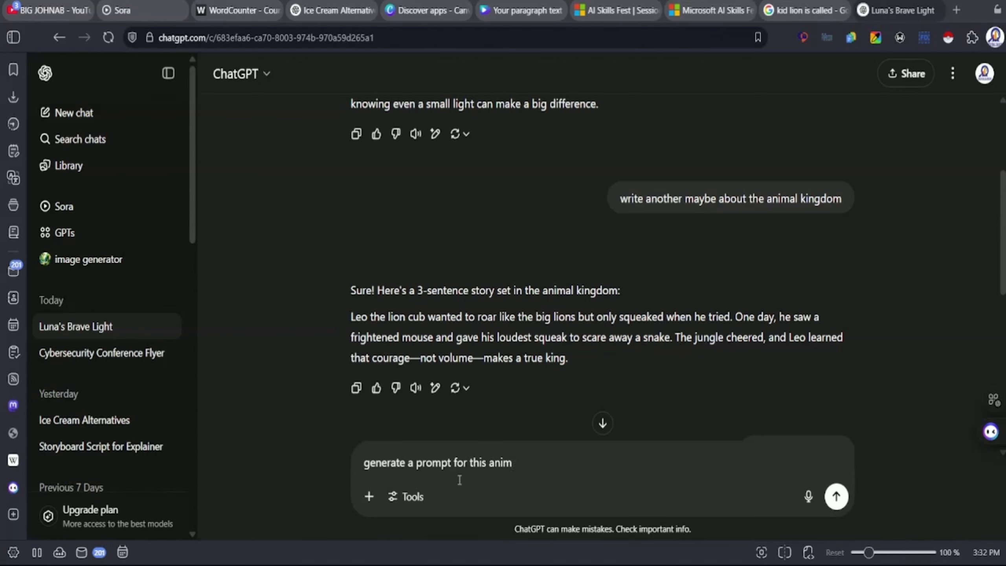
left_click(417, 469)
type("music")
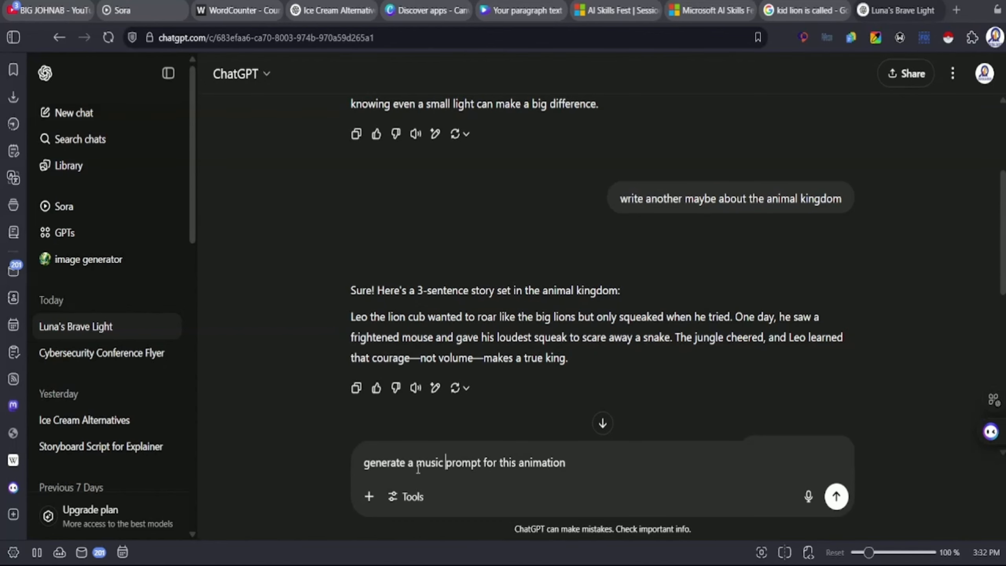
key("Return")
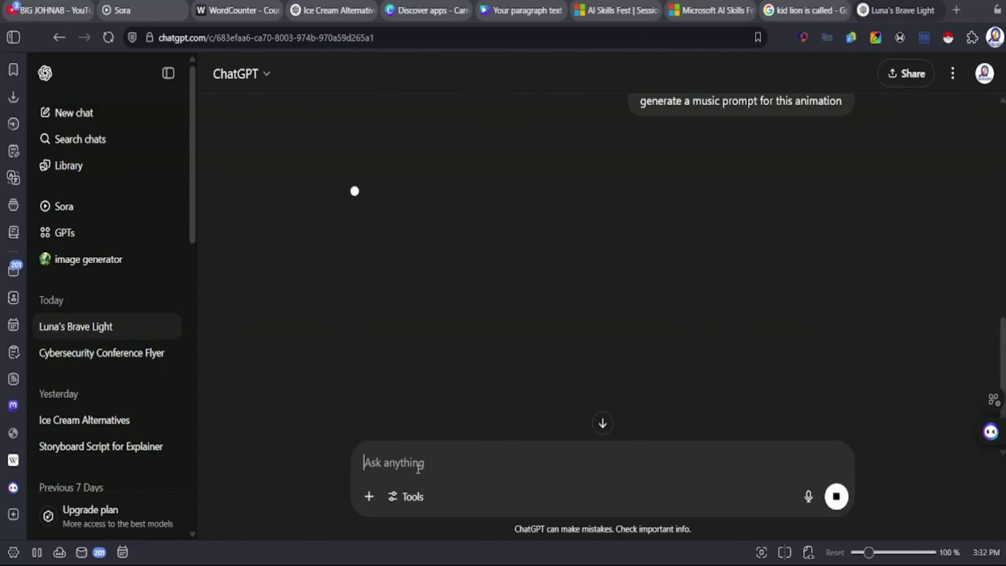